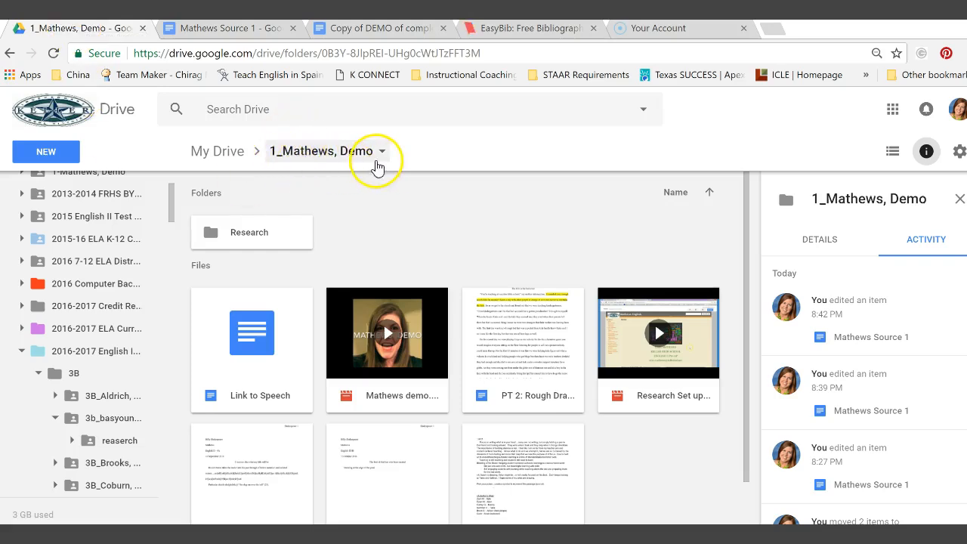
Open the Research folder in Drive, then go to the EasyBib login page.
double_click(242, 234)
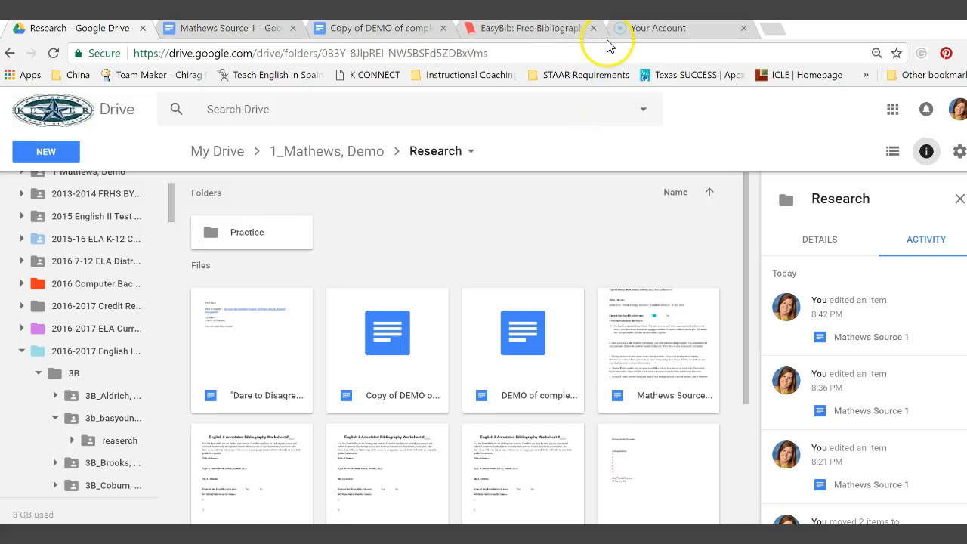
left_click(568, 34)
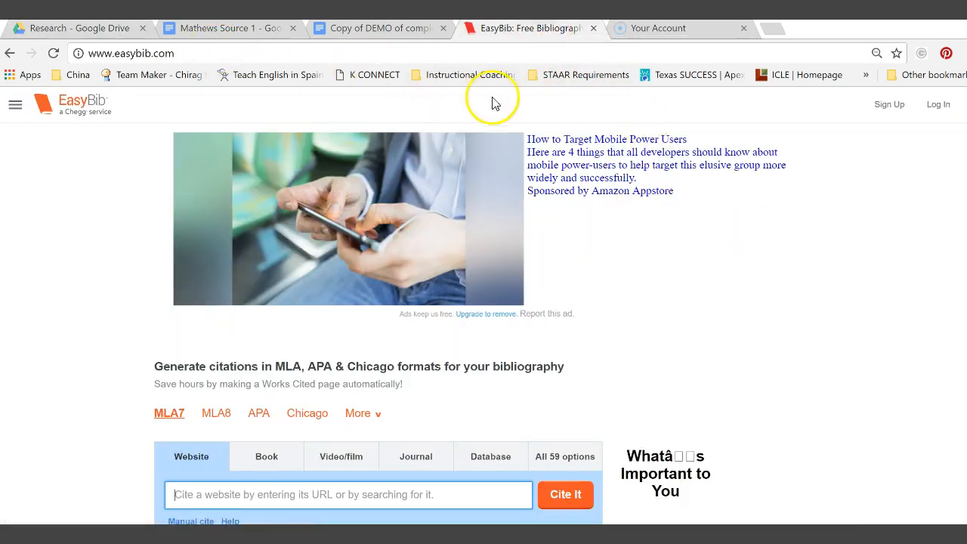
left_click(938, 105)
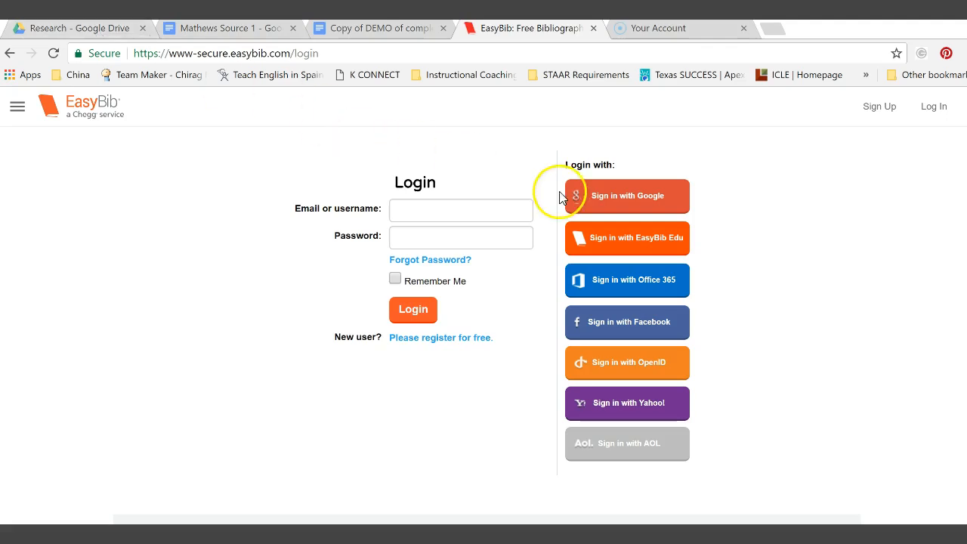
Sign in to EasyBib with the Google account and scroll the All Projects list.
left_click(639, 200)
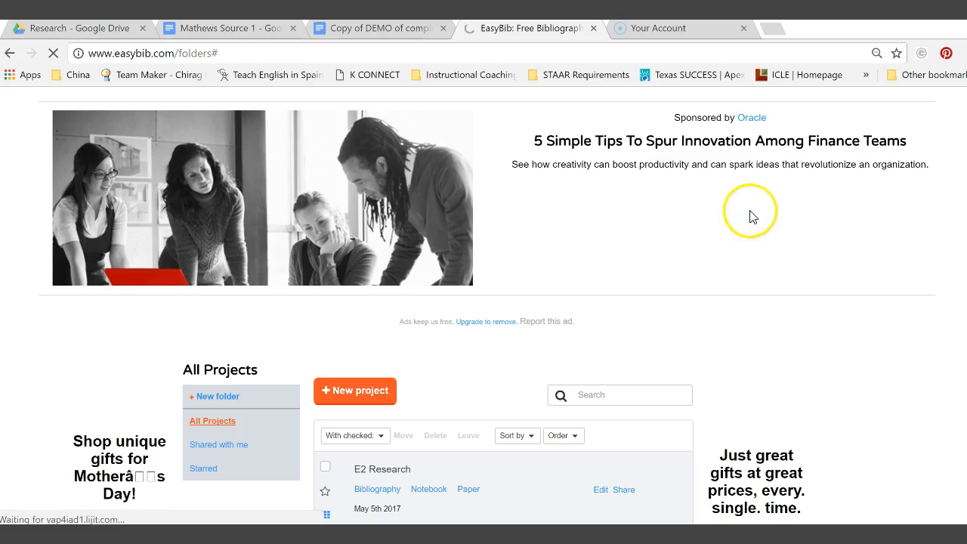
scroll(681, 337, "down", 6)
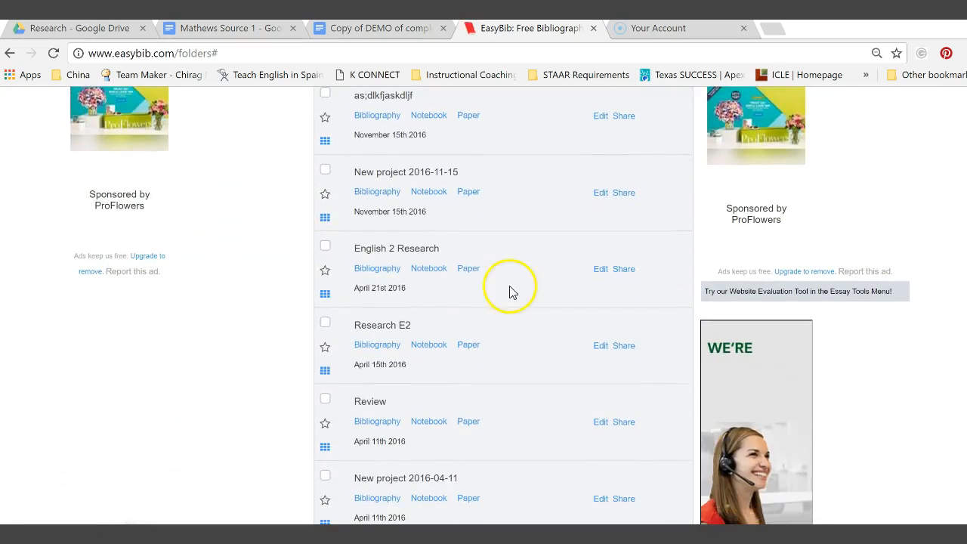
Open the English 2 Research bibliography and scroll its citations down to the Family Heritage Interview.
left_click(380, 271)
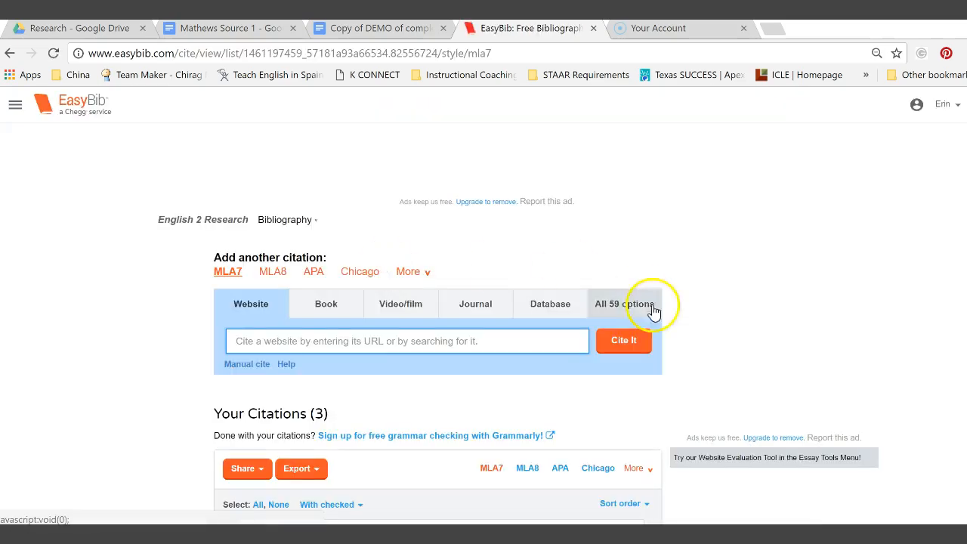
scroll(918, 298, "down", 5)
scroll(918, 299, "down", 7)
scroll(919, 298, "up", 12)
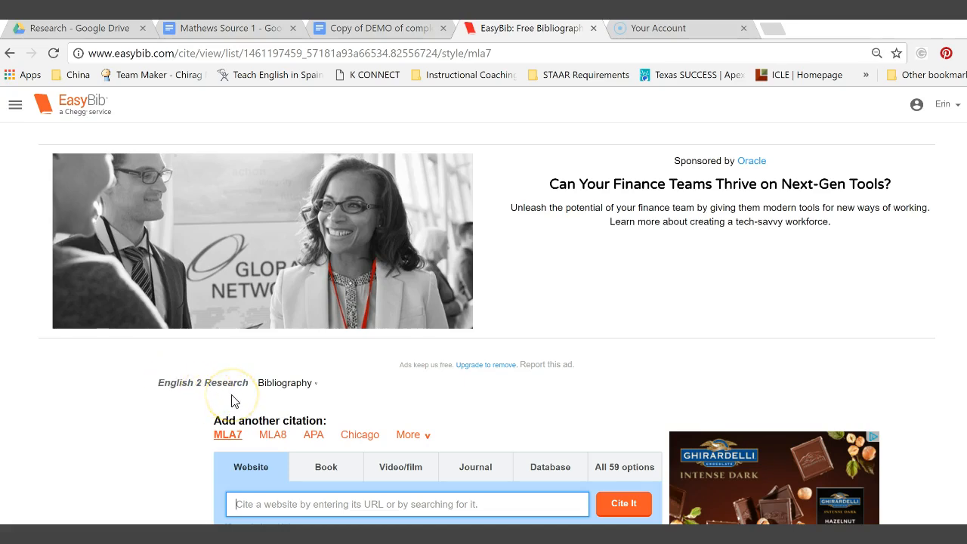
scroll(764, 331, "down", 3)
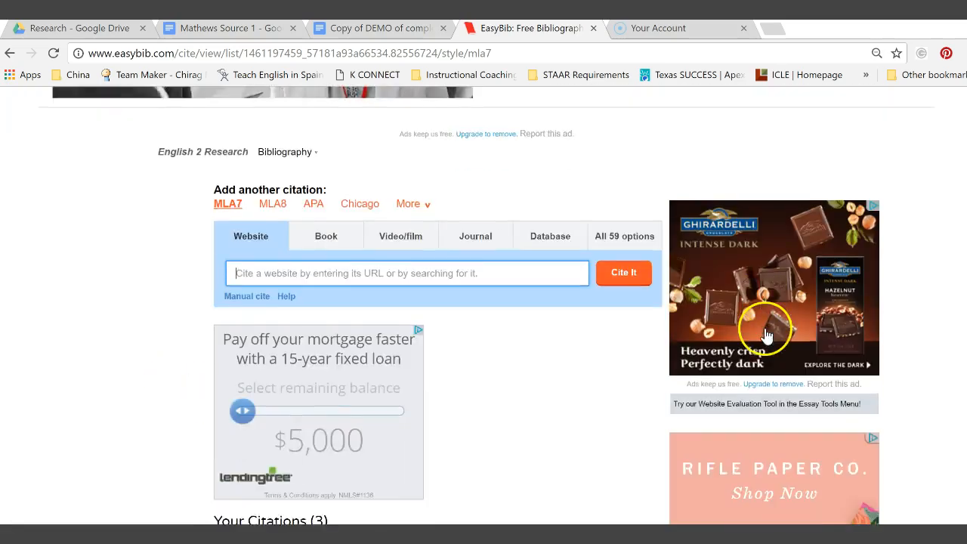
scroll(765, 333, "down", 12)
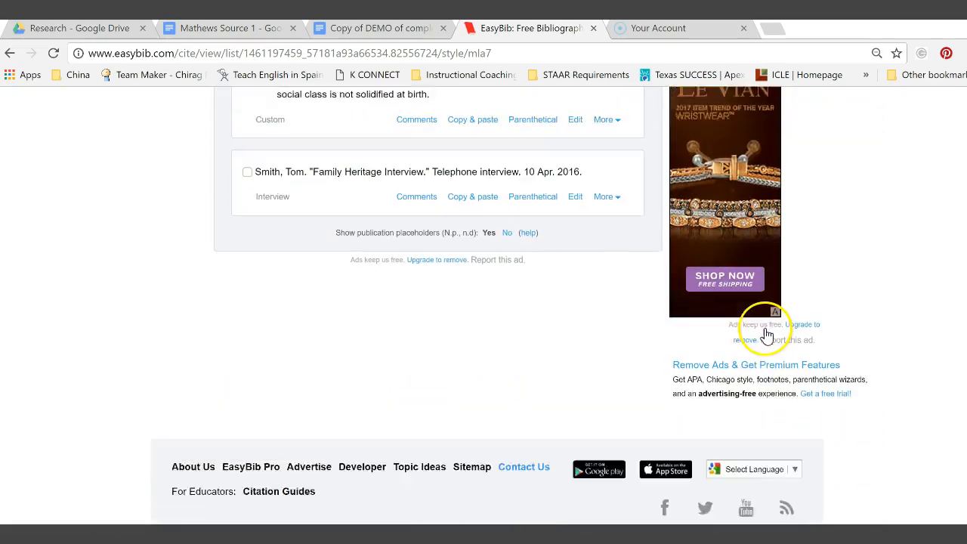
scroll(765, 332, "down", 1)
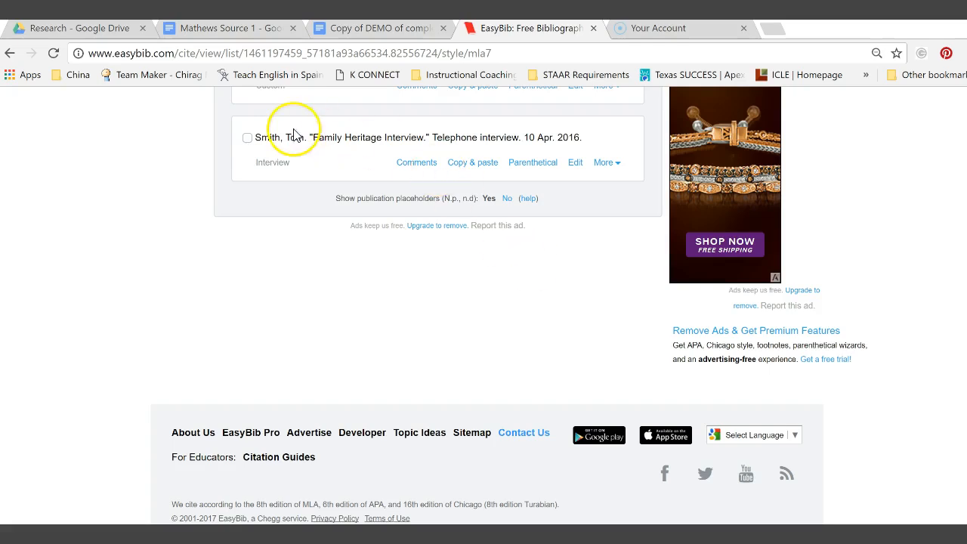
Edit the Family Heritage Interview citation, add an empty annotation box, then go to Source 1.
left_click(576, 164)
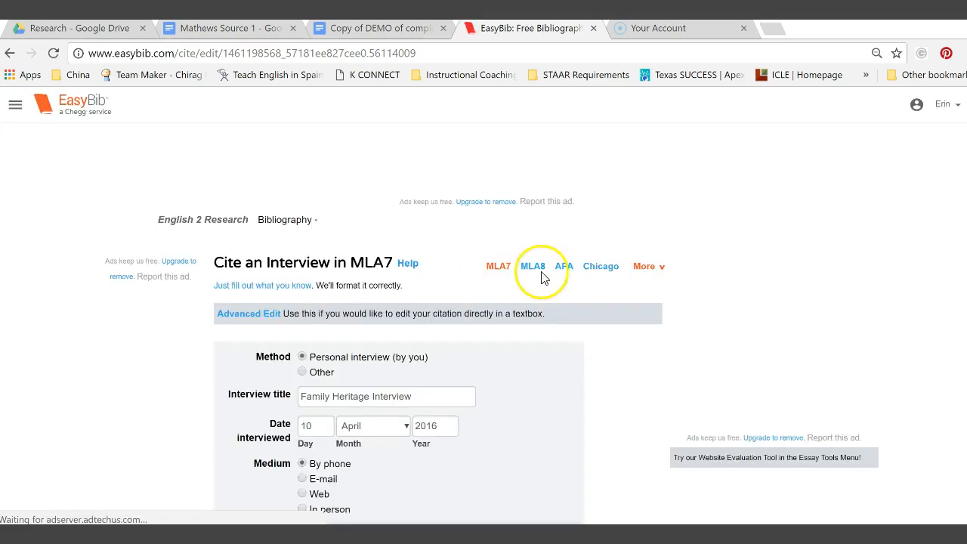
scroll(835, 255, "down", 4)
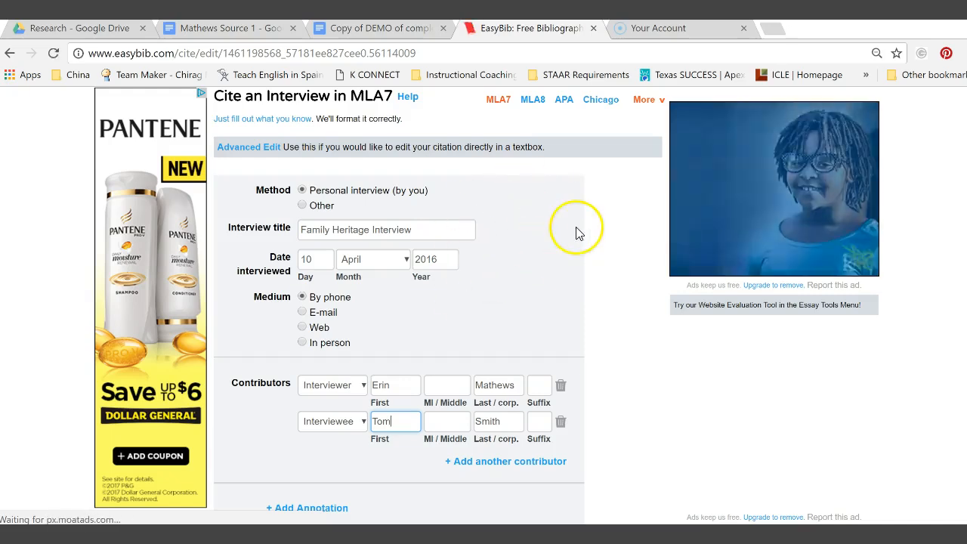
scroll(617, 410, "down", 3)
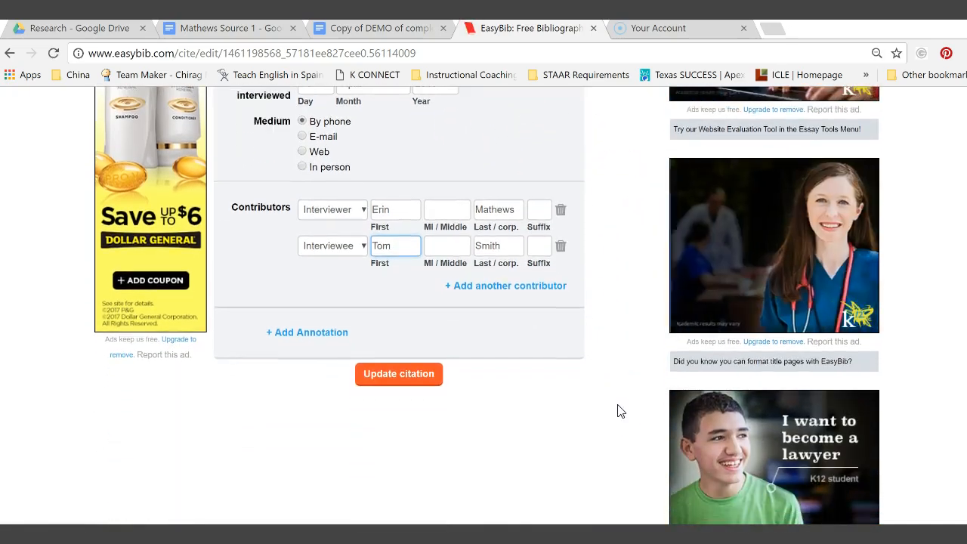
scroll(618, 410, "up", 4)
scroll(618, 410, "down", 5)
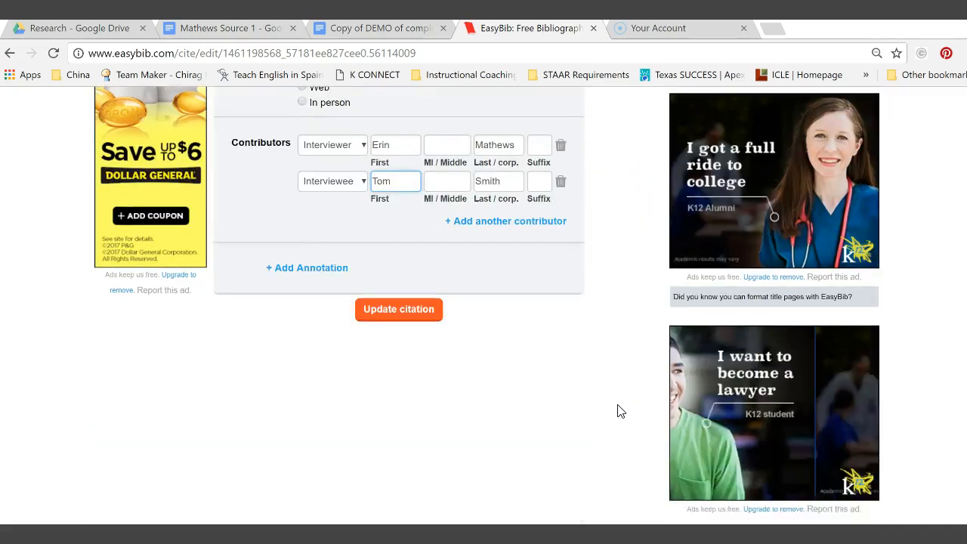
left_click(291, 250)
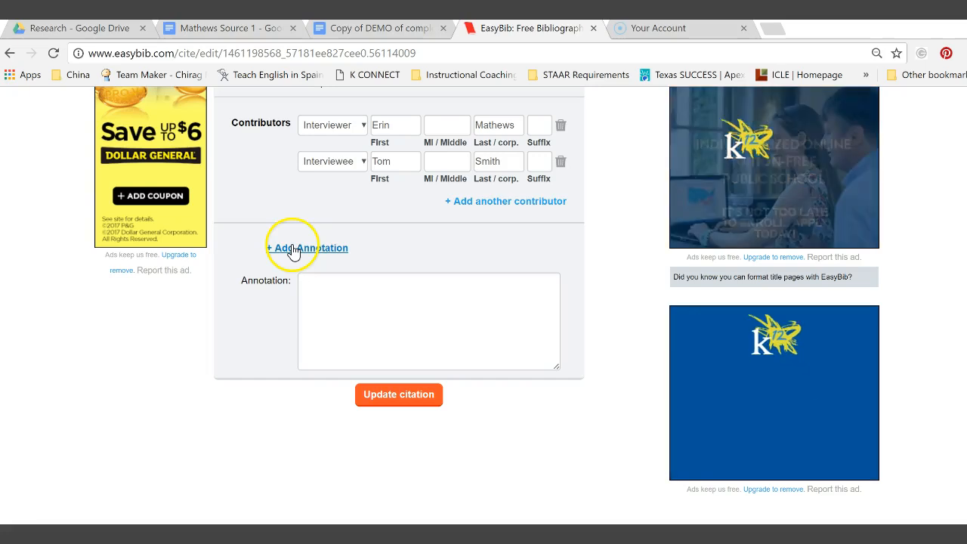
left_click(320, 289)
left_click(229, 30)
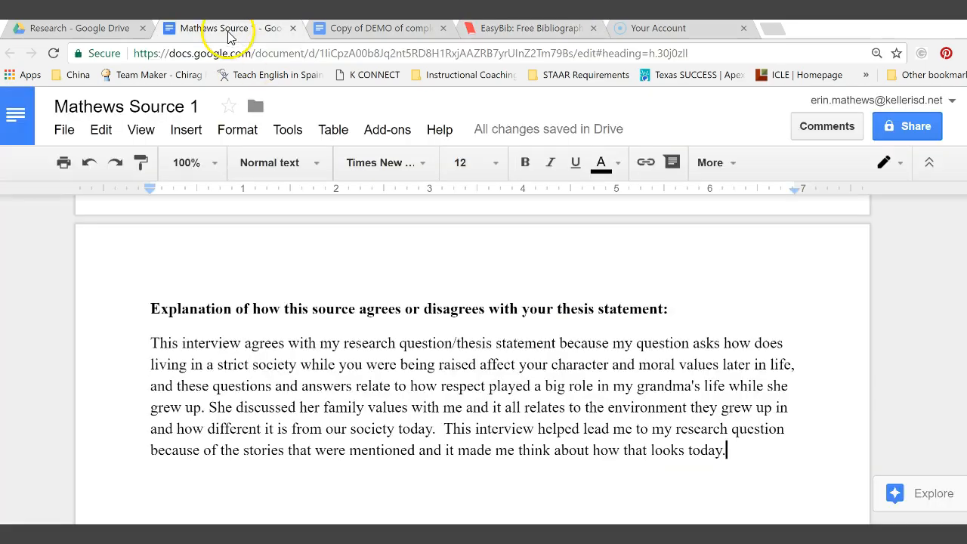
Copy the interview explanation paragraph from Source 1 and return to the EasyBib form.
left_click_drag(147, 342, 732, 445)
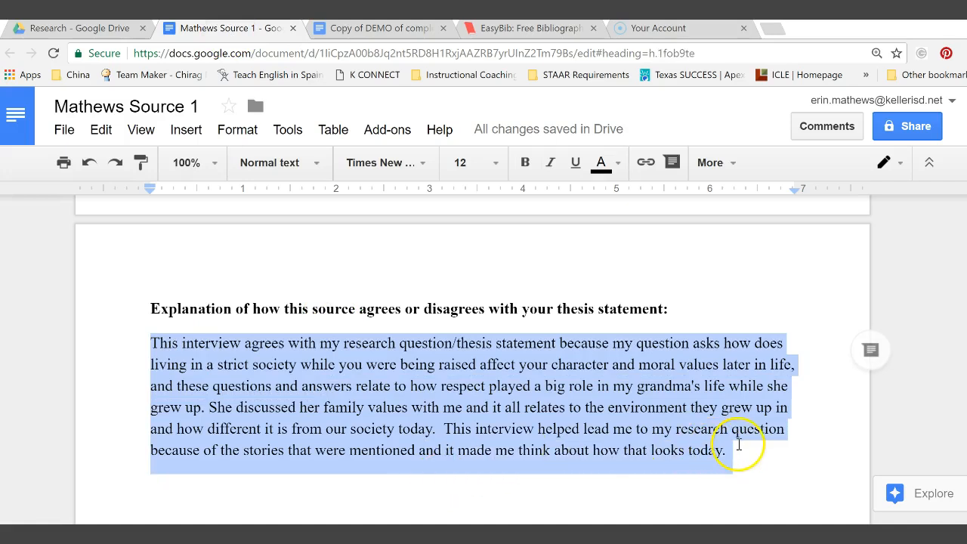
right_click(606, 412)
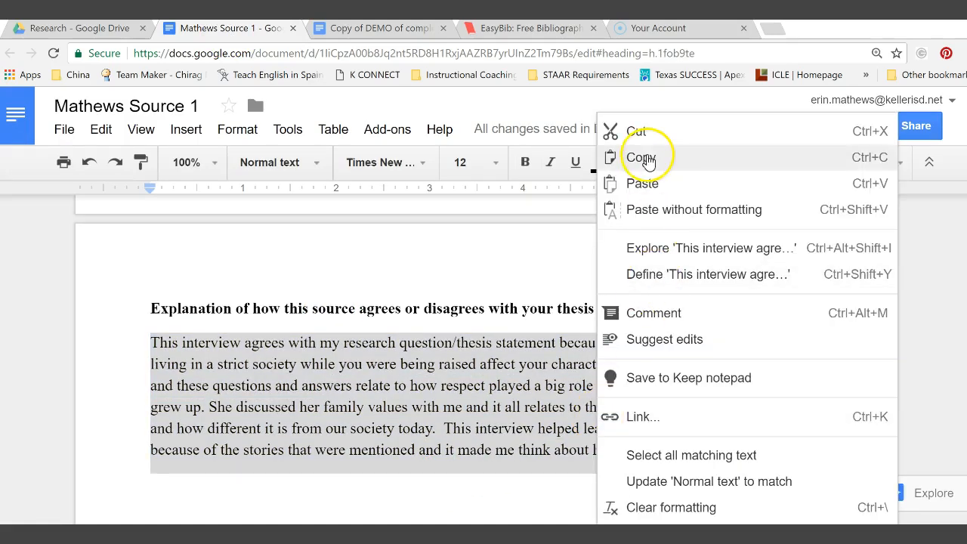
left_click(644, 157)
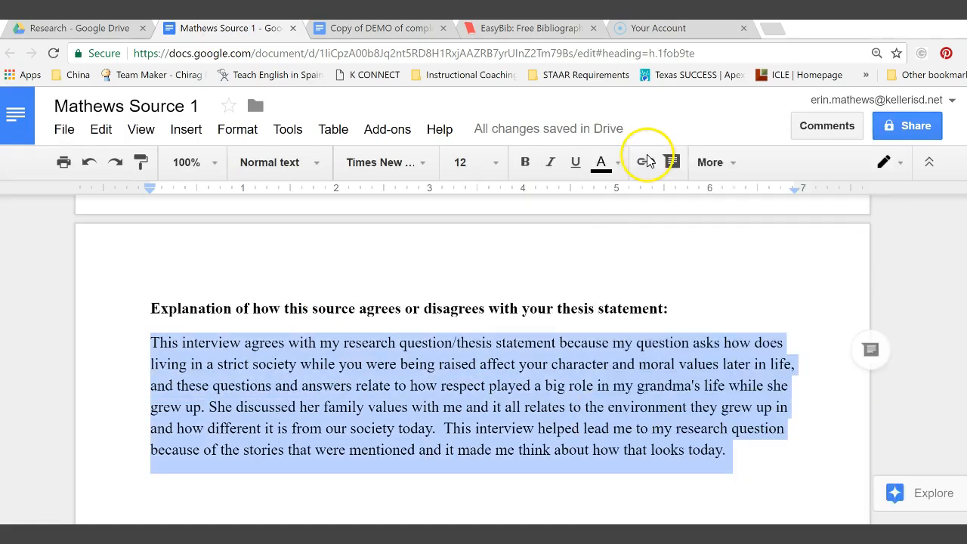
left_click(531, 35)
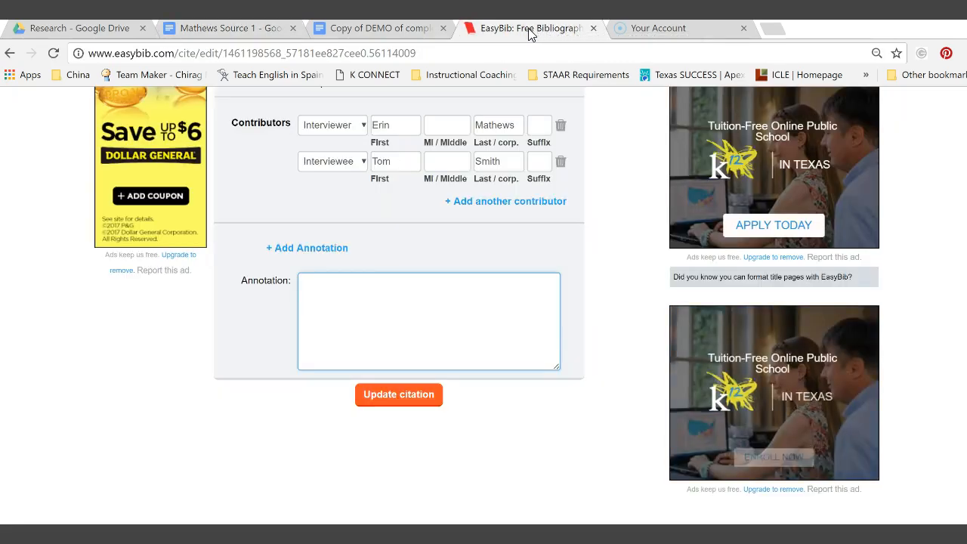
Paste the explanation paragraph into the interview citation's Annotation box and click Update citation.
right_click(310, 290)
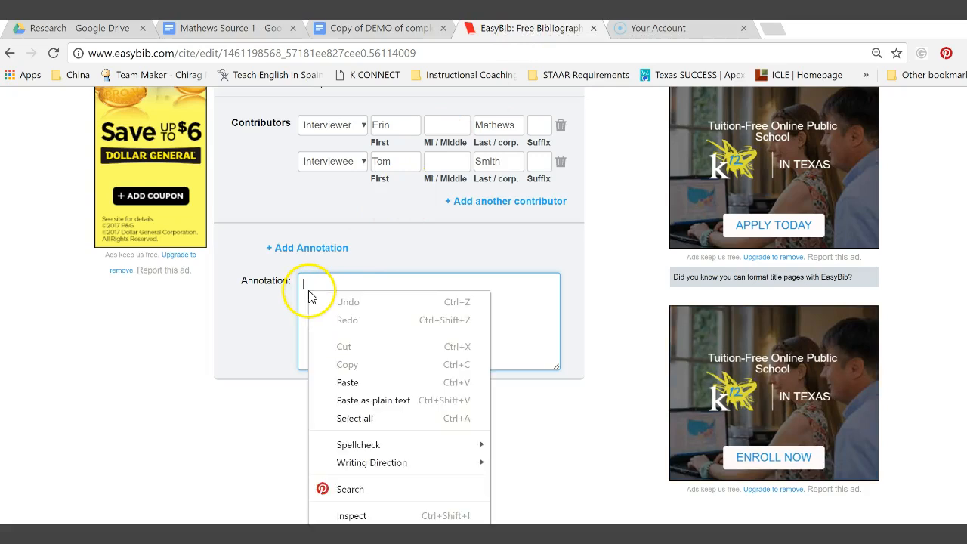
left_click(352, 380)
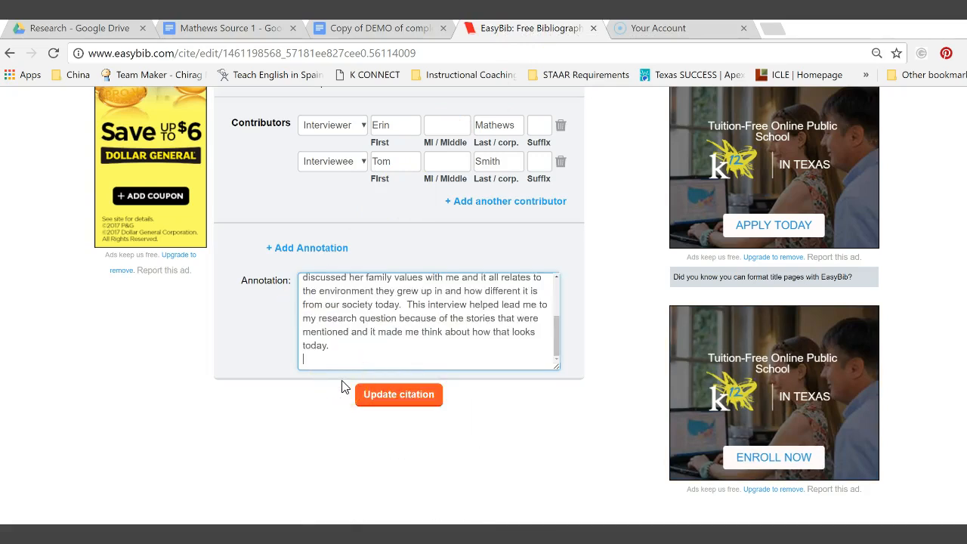
scroll(393, 333, "up", 5)
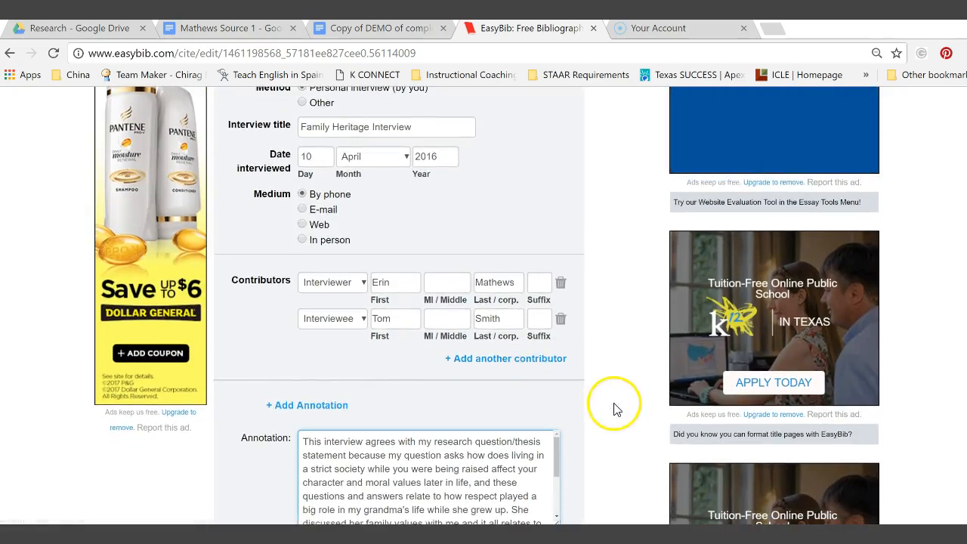
scroll(613, 408, "down", 3)
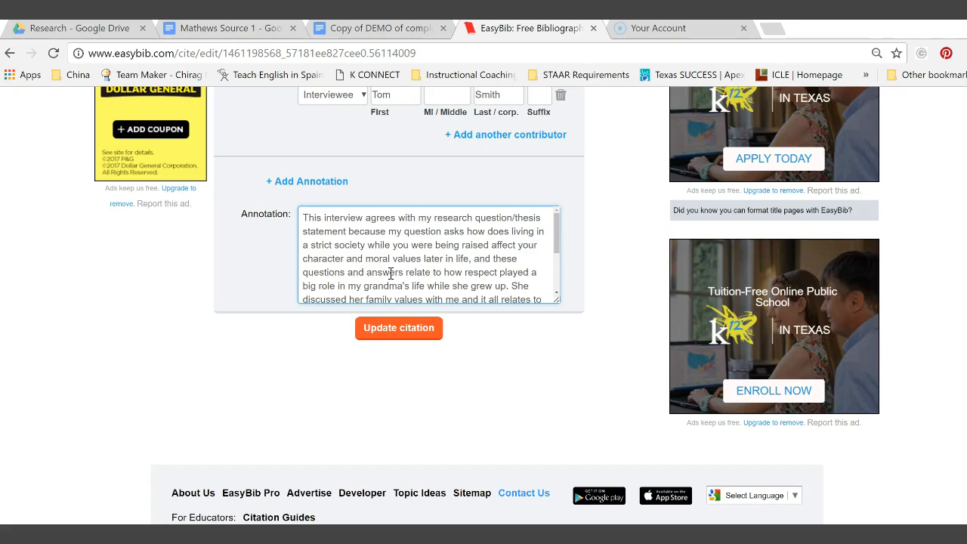
left_click(395, 339)
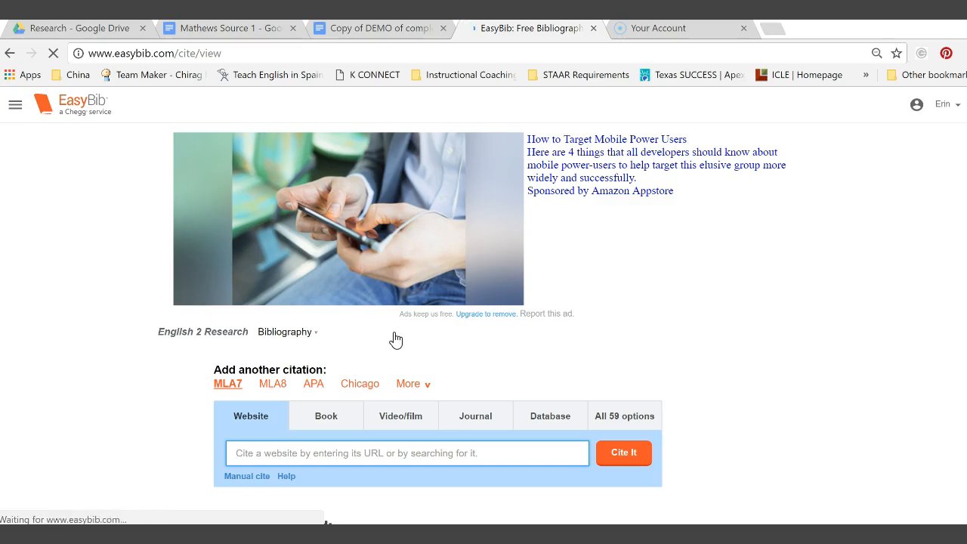
left_click(566, 324)
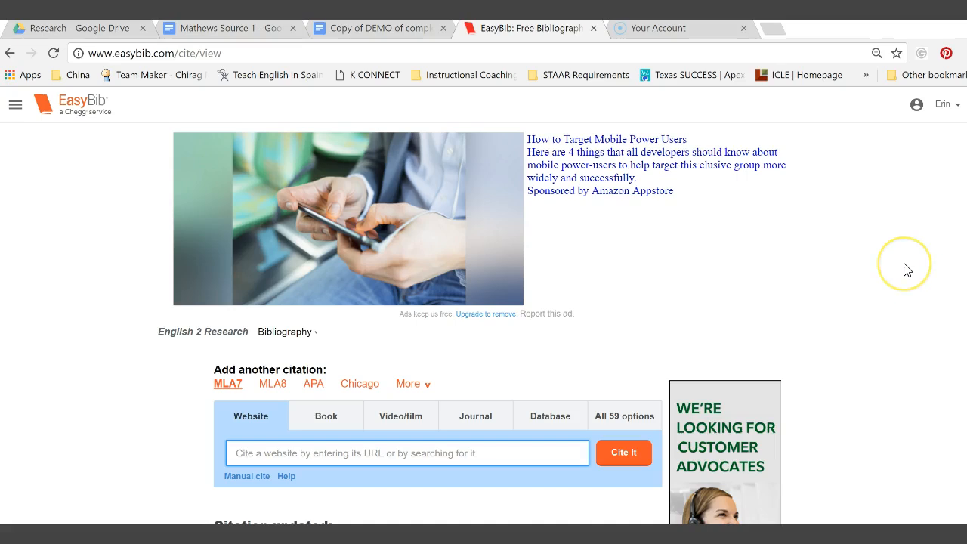
Copy the social-class explanation paragraph from 'Copy of DEMO of completed Source Card'.
left_click(375, 30)
scroll(503, 398, "down", 2)
scroll(507, 399, "down", 15)
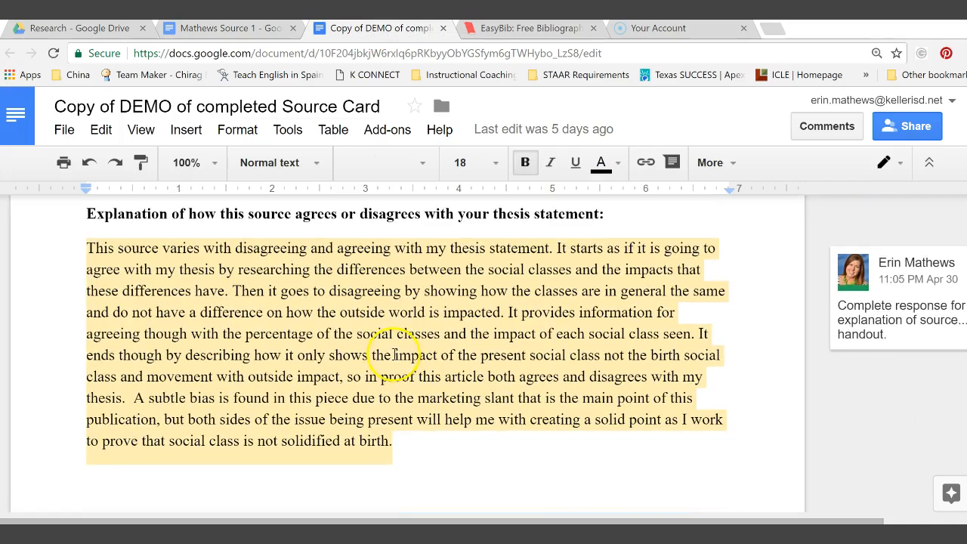
left_click_drag(86, 247, 421, 479)
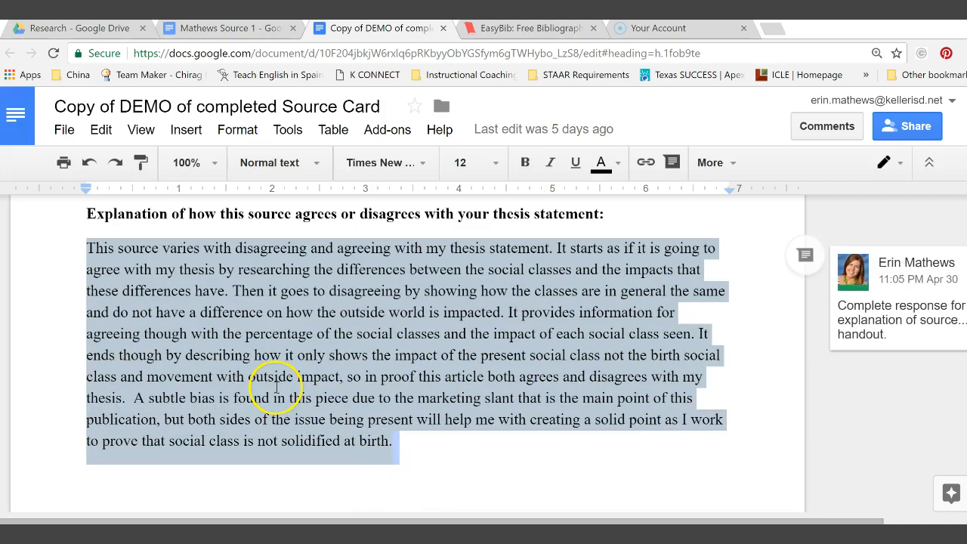
right_click(276, 388)
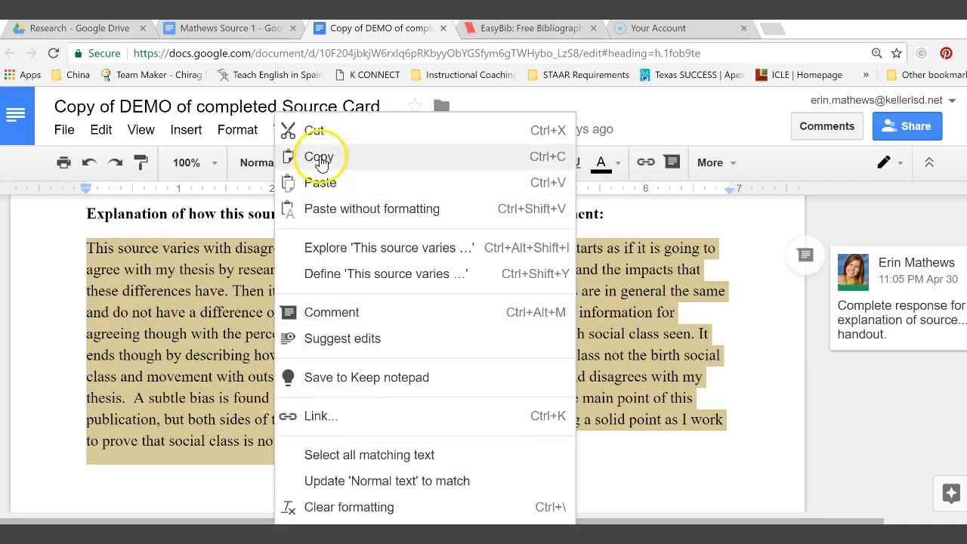
left_click(318, 159)
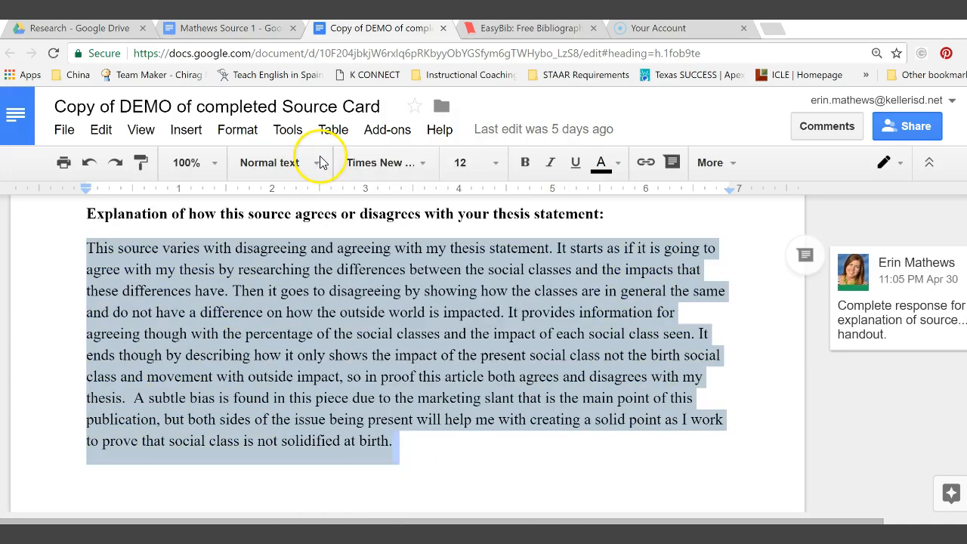
left_click(513, 32)
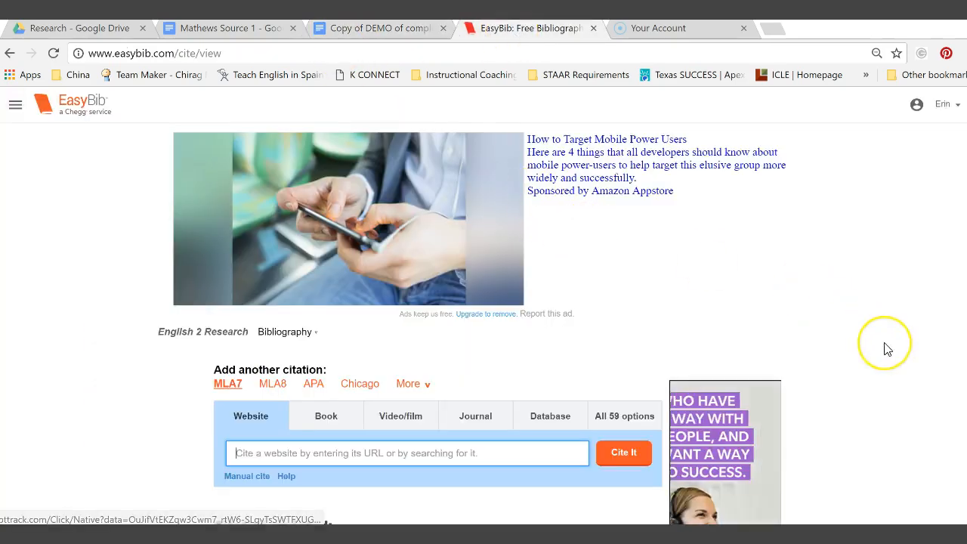
Update the television-viewing citation so its pasted annotation is saved.
scroll(887, 349, "down", 5)
scroll(883, 345, "up", 2)
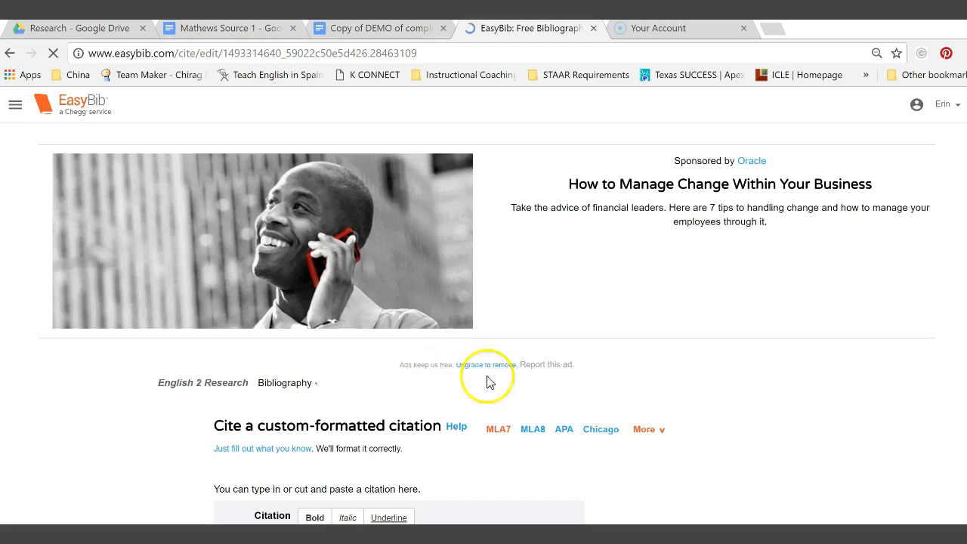
scroll(661, 450, "down", 5)
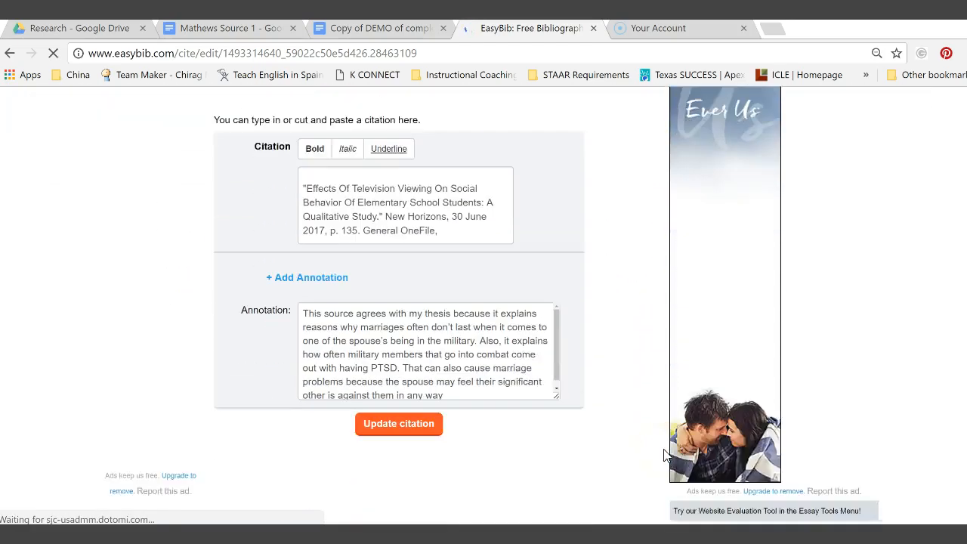
scroll(665, 453, "down", 2)
left_click(306, 203)
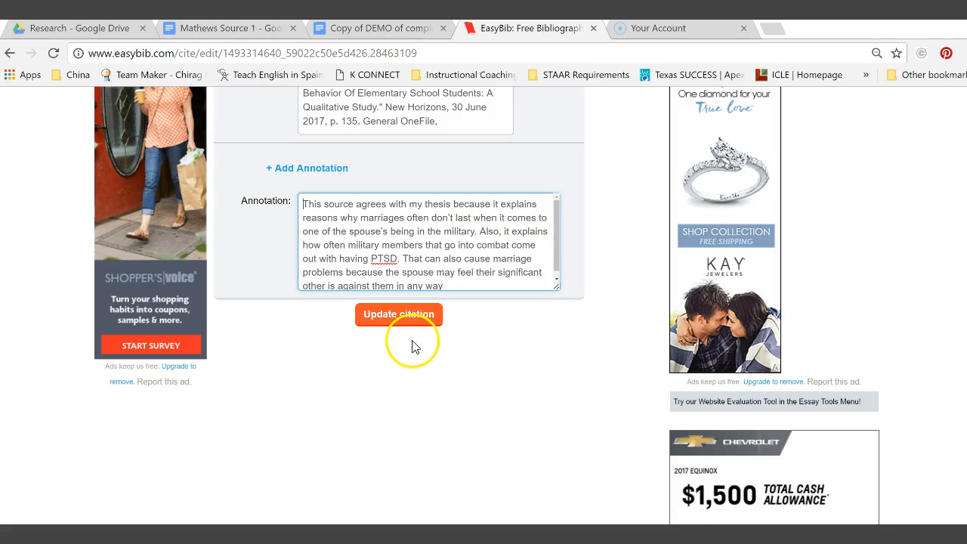
left_click(392, 320)
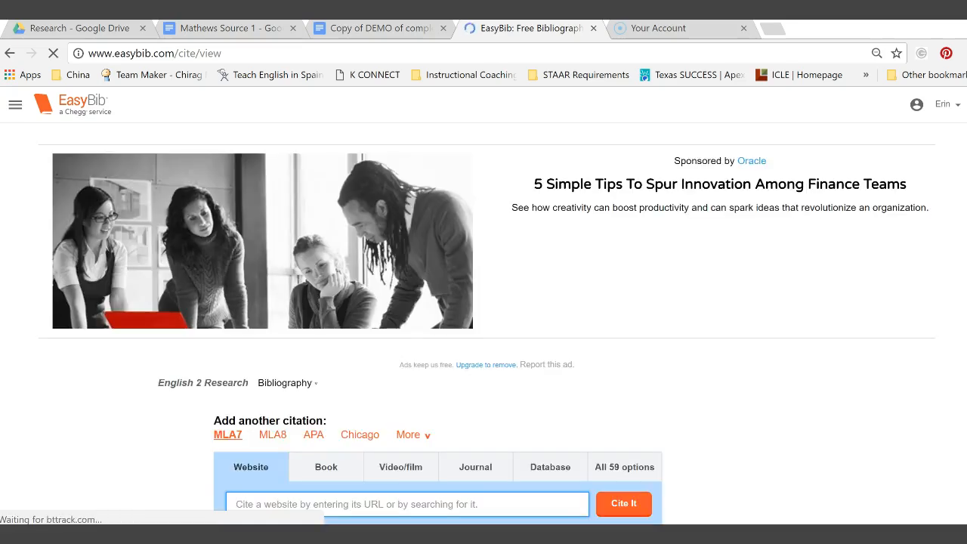
Reformat the English 2 Research citations in MLA8 and review the annotated list.
left_click_drag(966, 127, 935, 307)
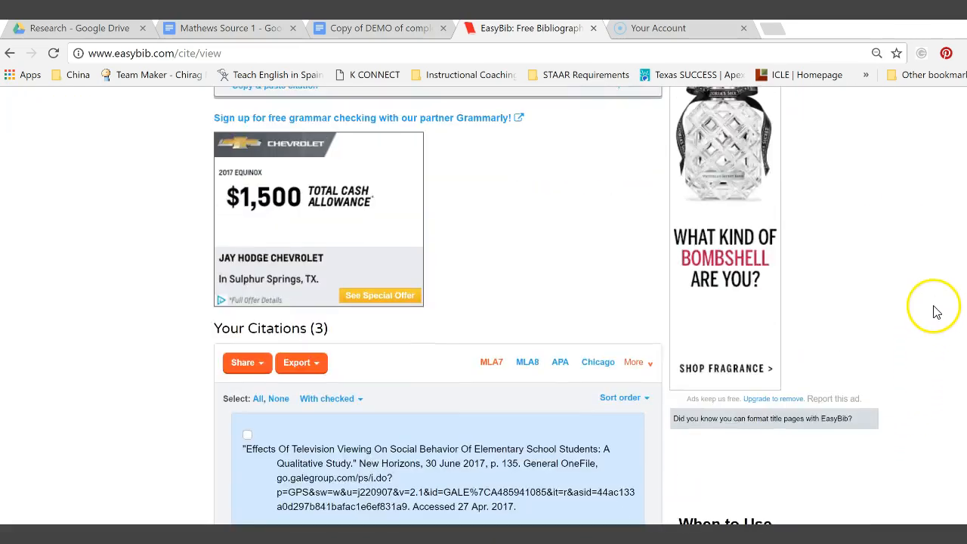
left_click(527, 364)
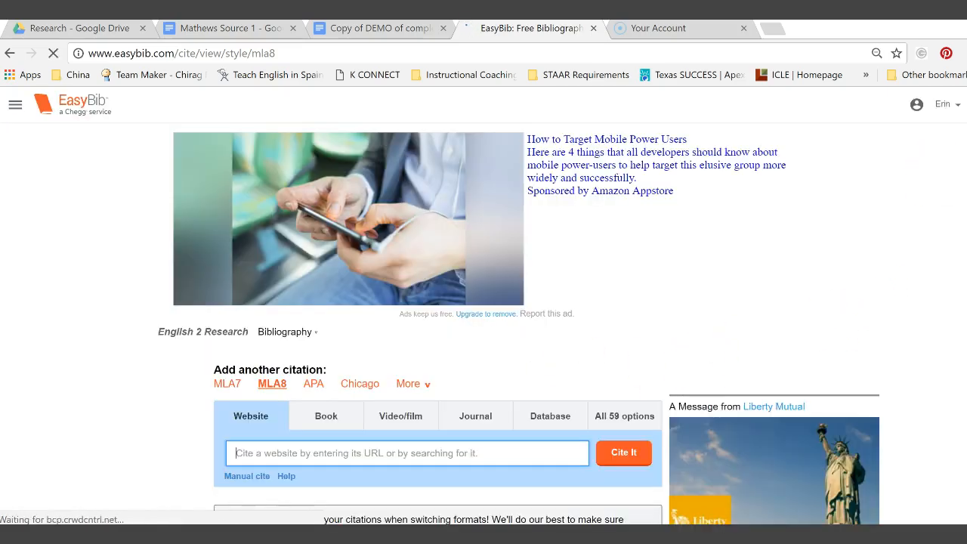
scroll(949, 219, "down", 6)
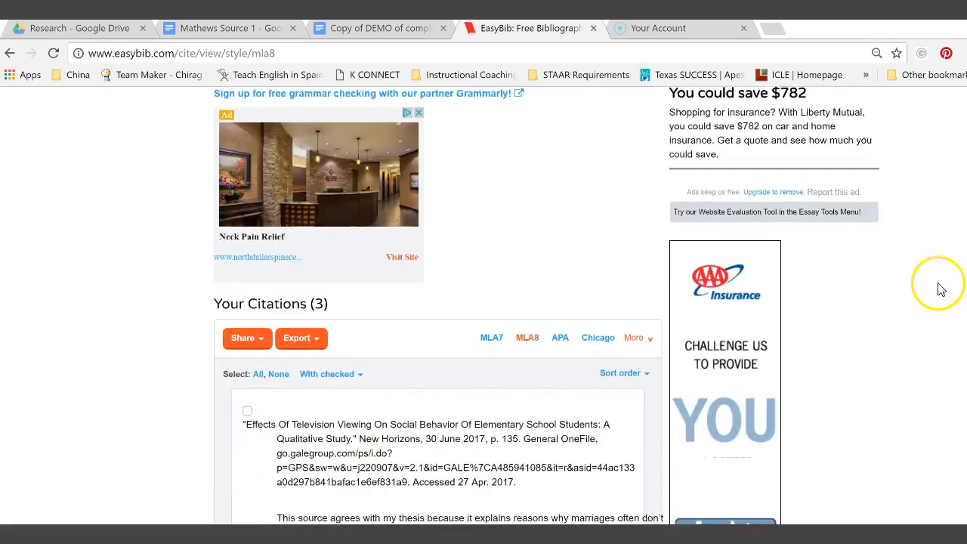
left_click_drag(938, 284, 966, 311)
scroll(546, 305, "down", 1)
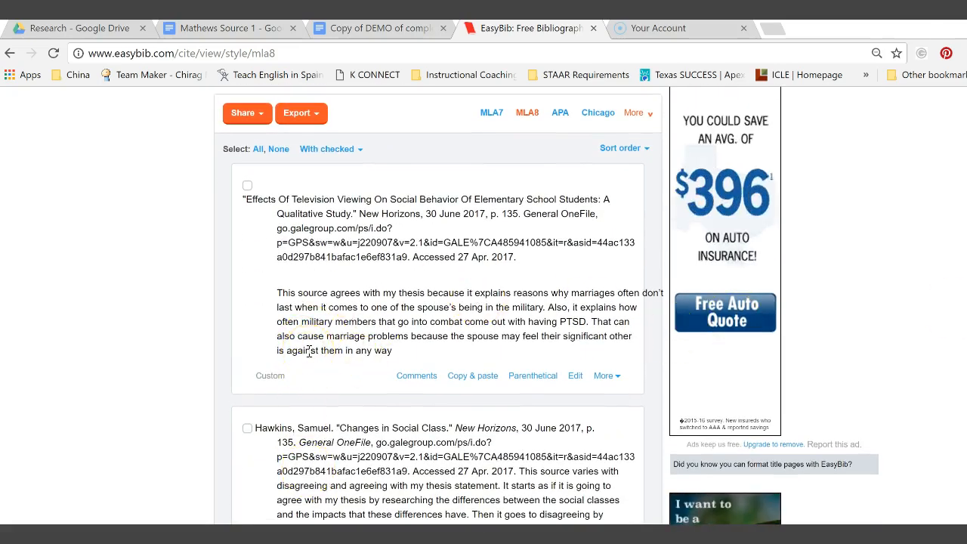
Export the bibliography via Save to Google Docs and open the created document.
left_click(317, 114)
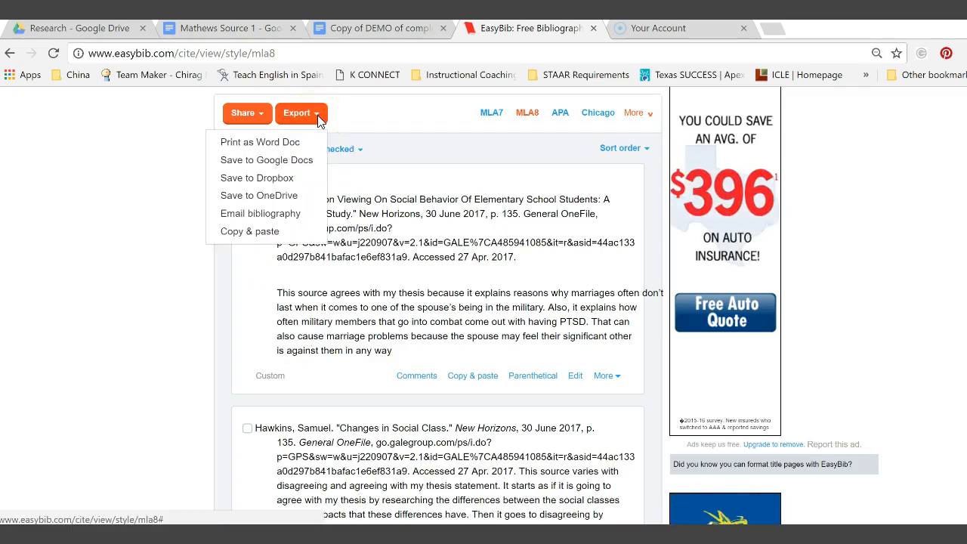
left_click(293, 172)
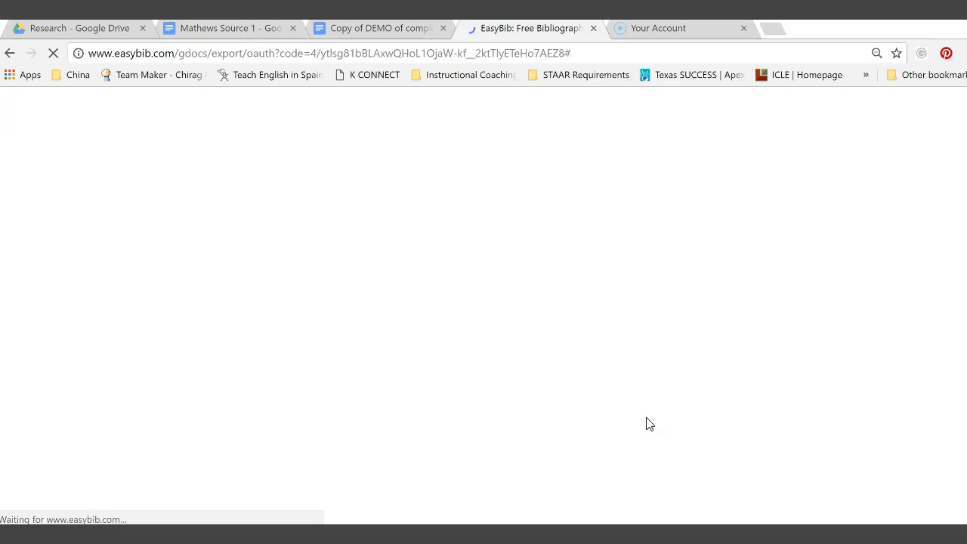
scroll(507, 416, "down", 3)
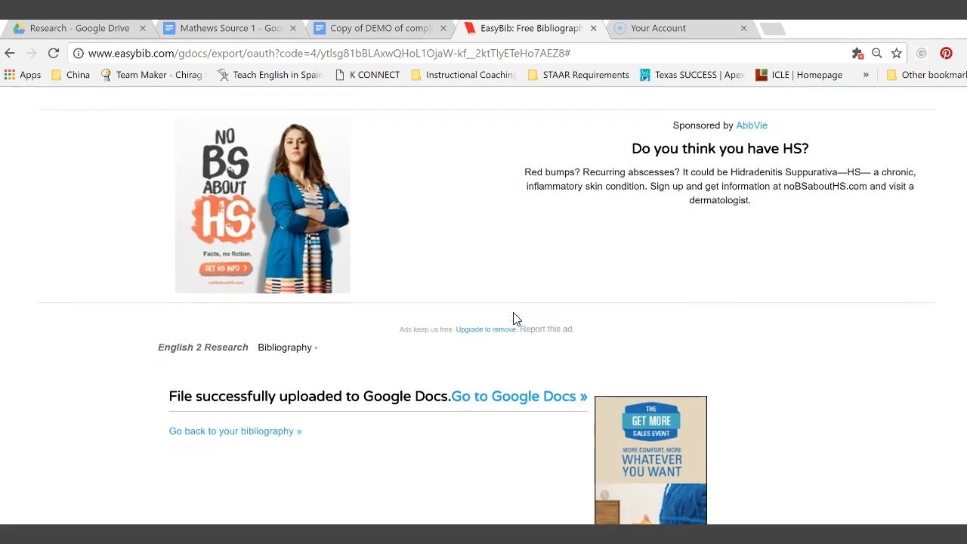
left_click(495, 380)
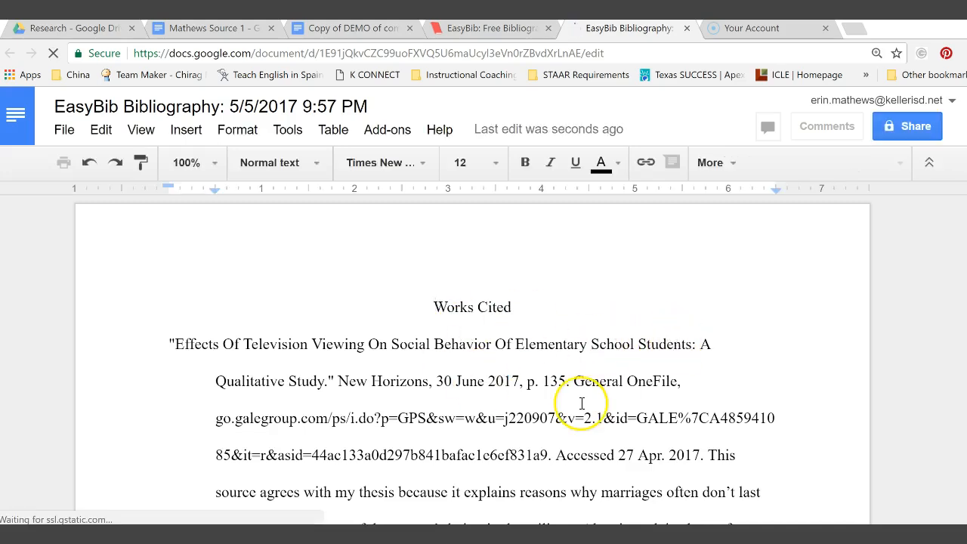
scroll(581, 403, "down", 15)
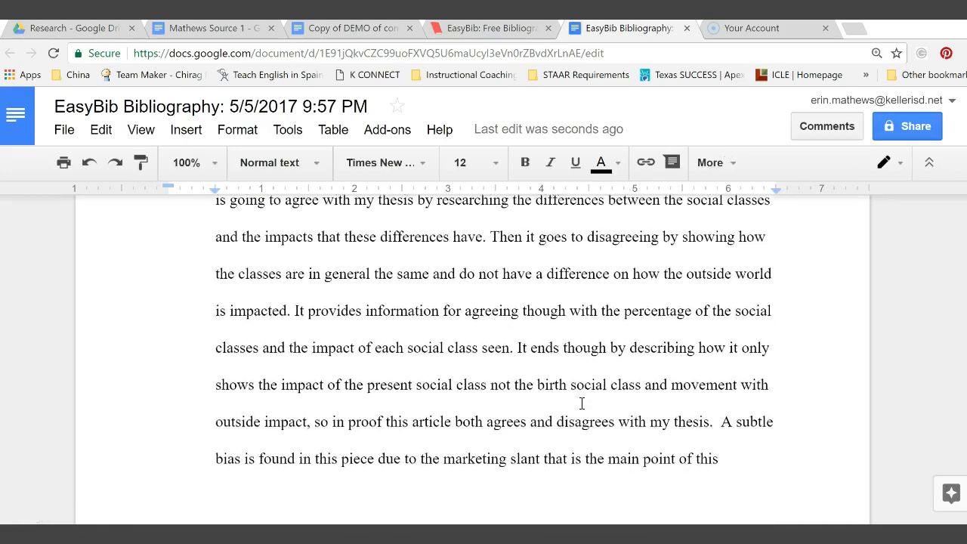
scroll(582, 403, "down", 5)
scroll(581, 403, "up", 20)
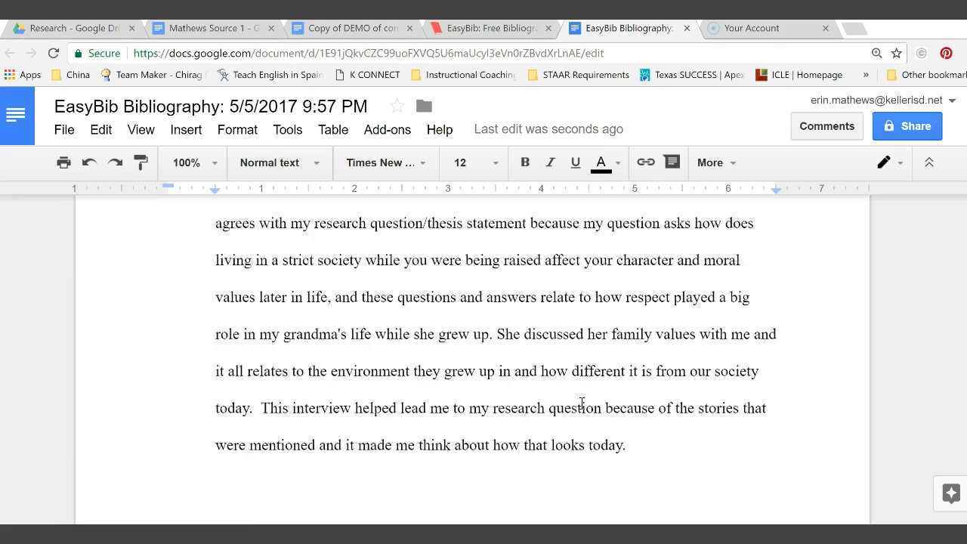
left_click(535, 315)
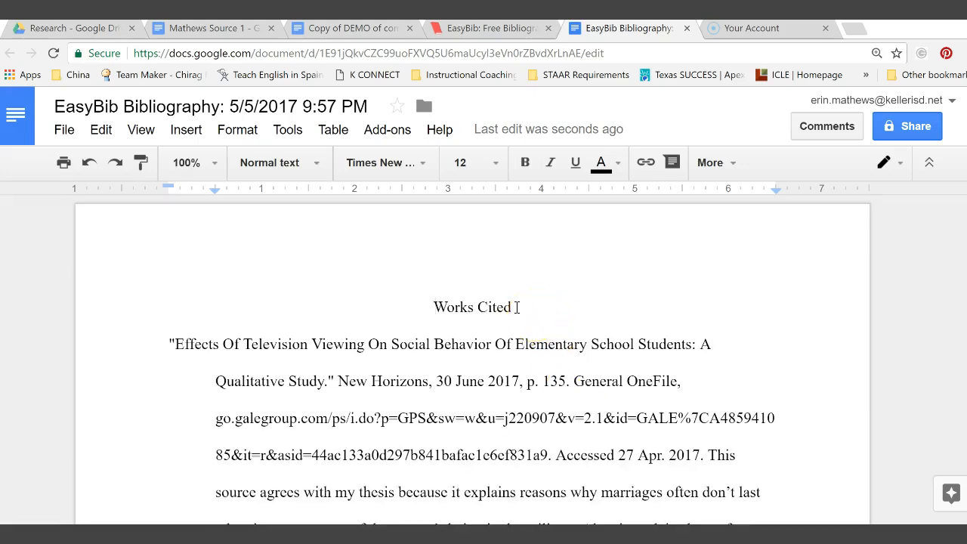
key("Home")
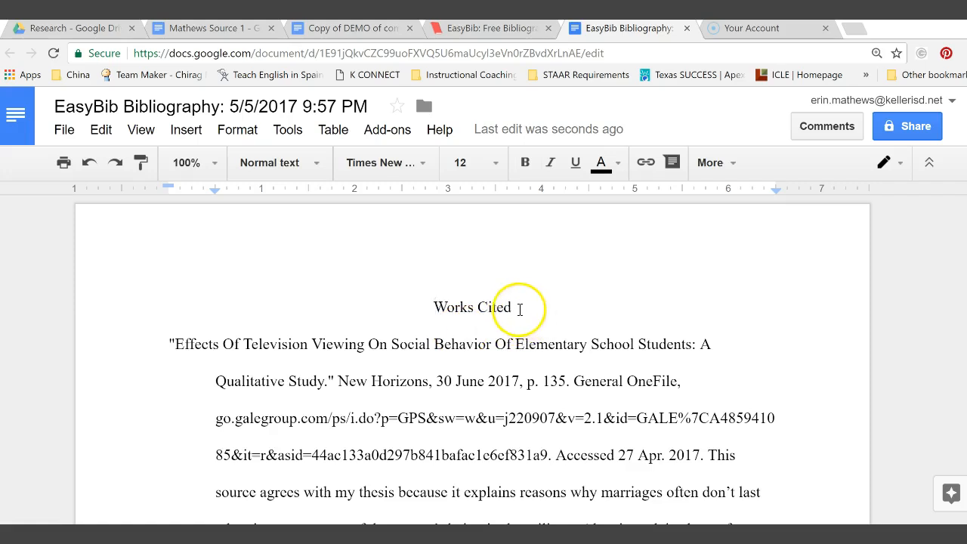
Replace the 'Works Cited' heading text with 'Annotated Bibliography'.
left_click_drag(516, 308, 425, 305)
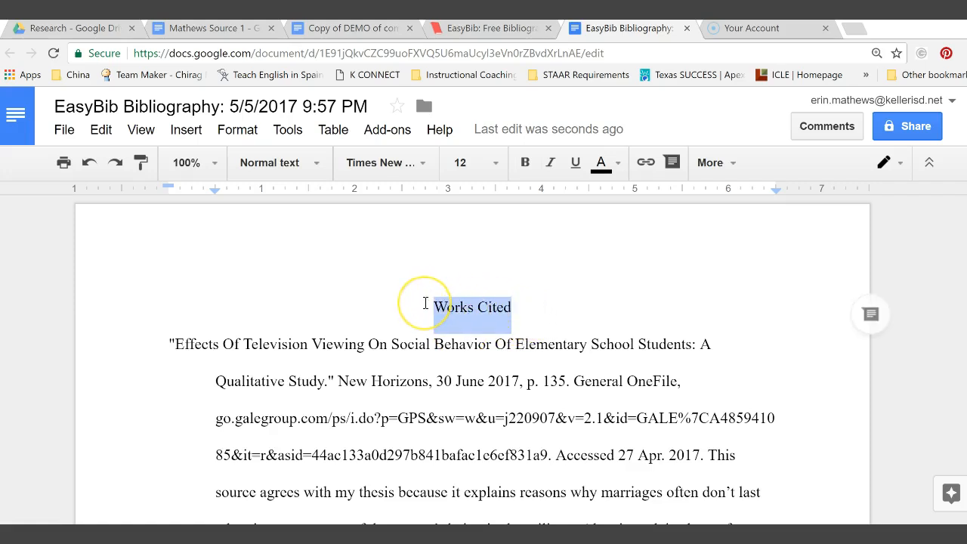
type("Ann")
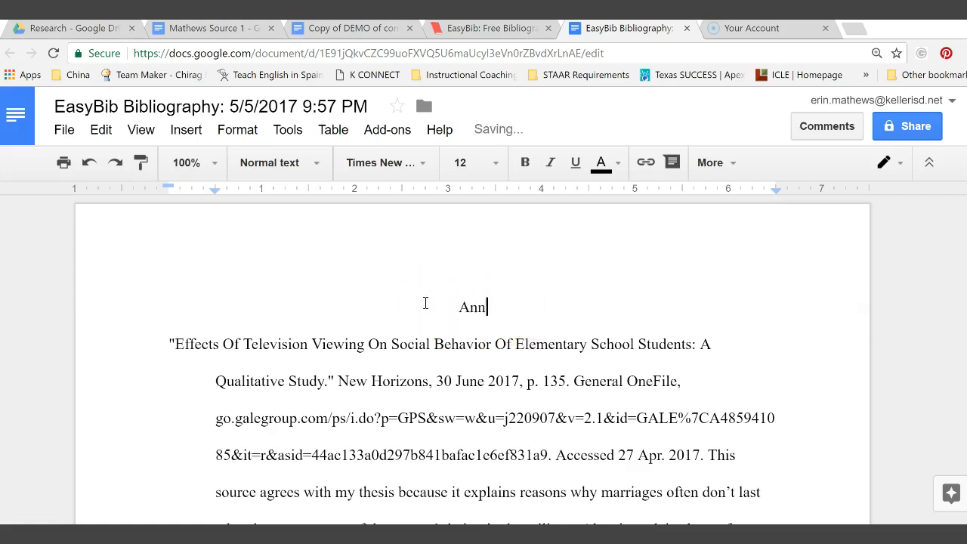
type("otated")
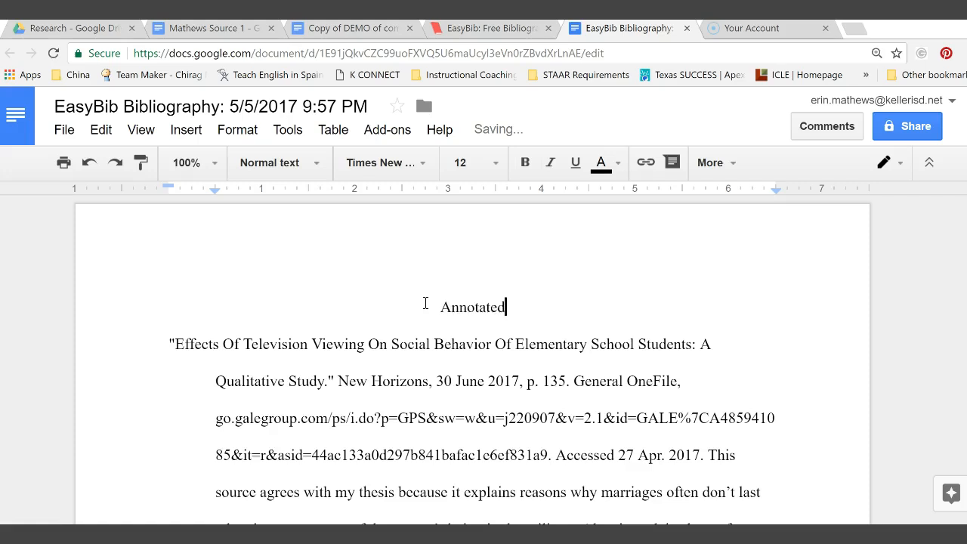
type(" Bib")
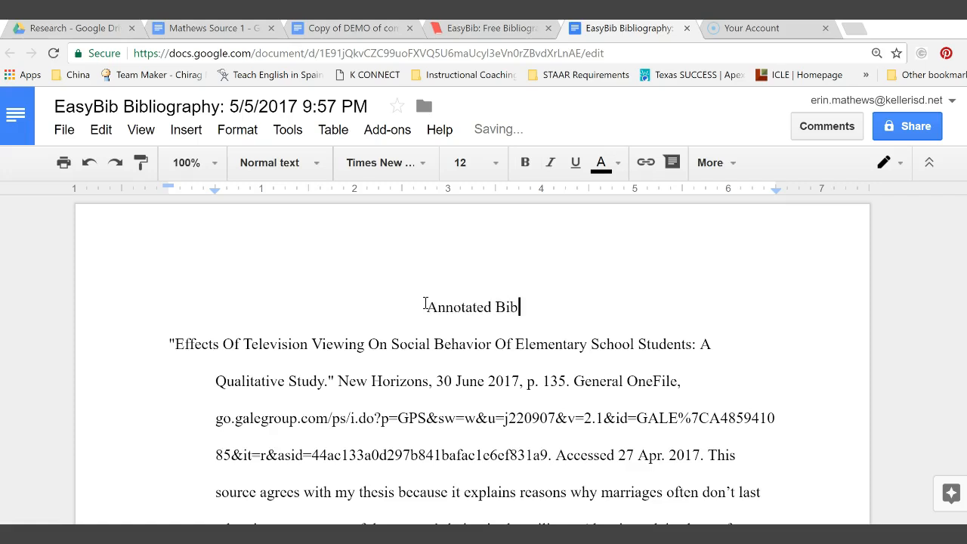
type("liogra")
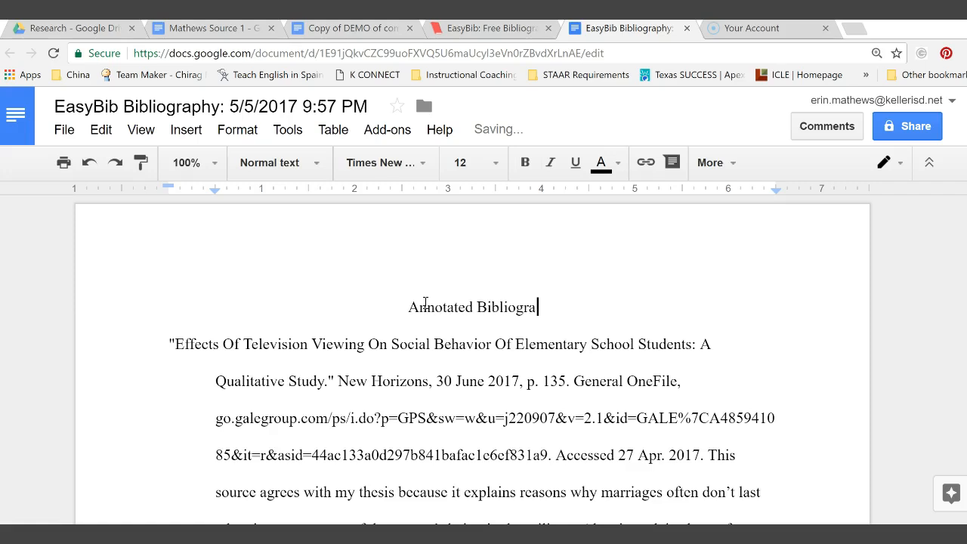
type("phy")
left_click(398, 307)
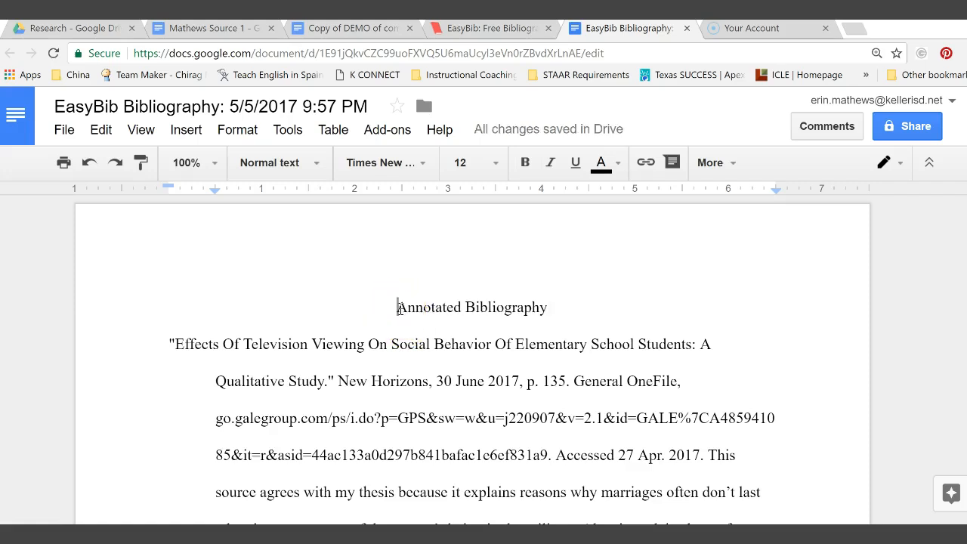
Add a left-aligned line above the title with the student's name, then the teacher's name below it.
key("Return")
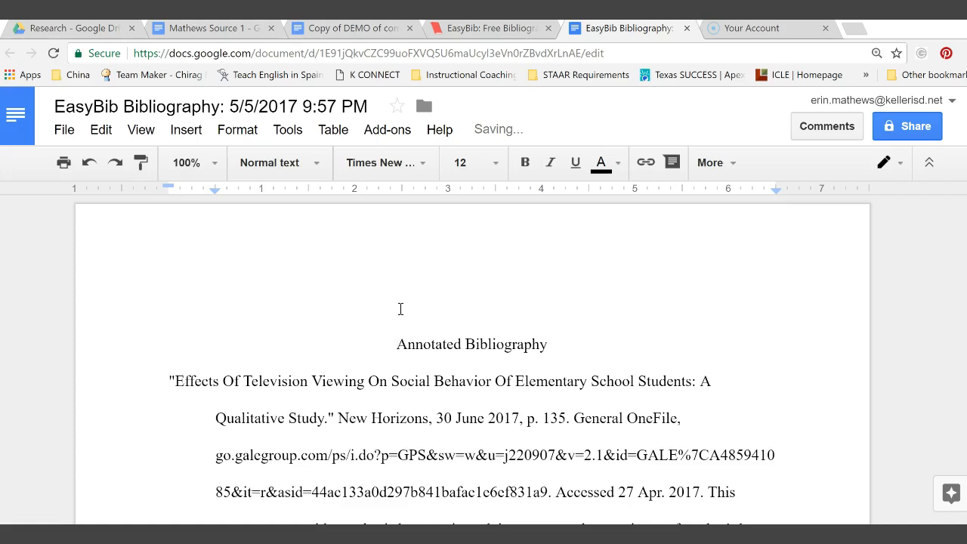
key("Up")
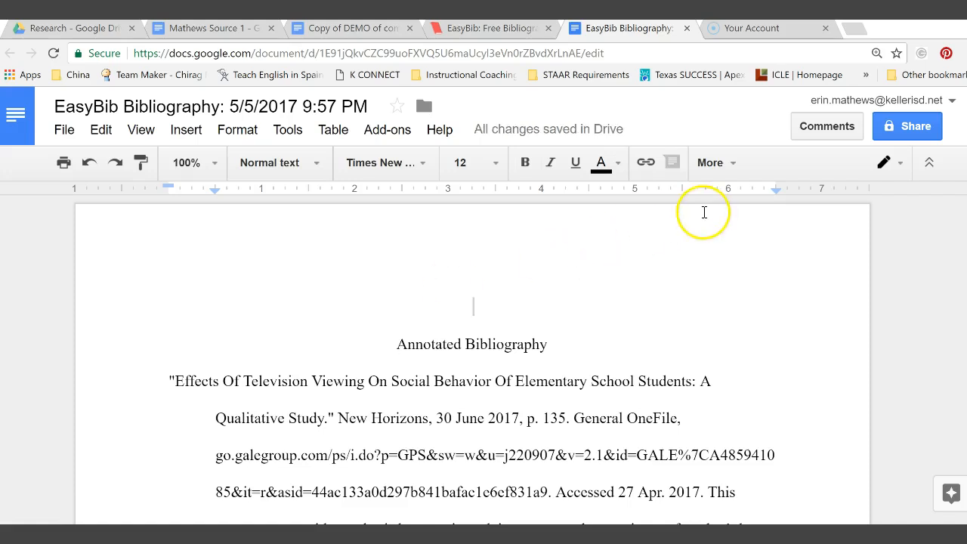
left_click(731, 168)
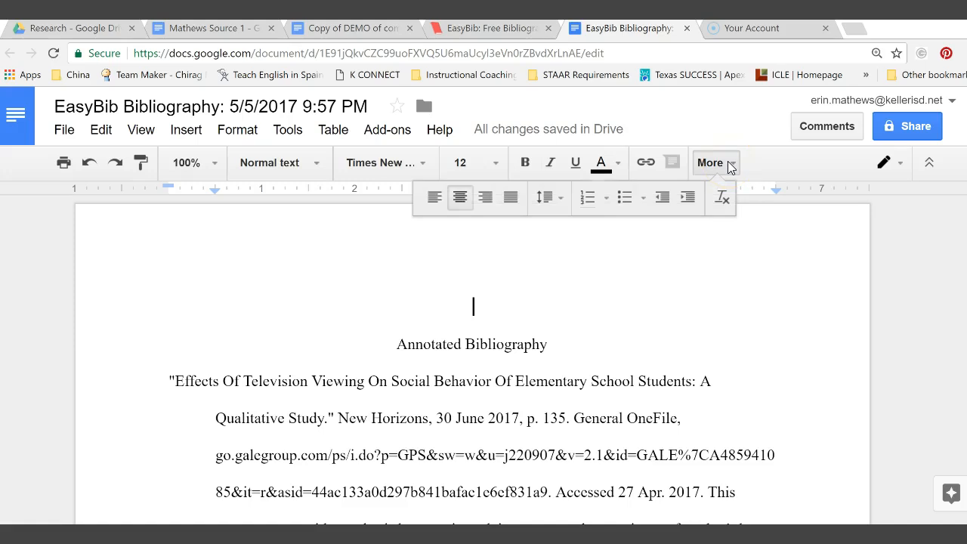
left_click(433, 198)
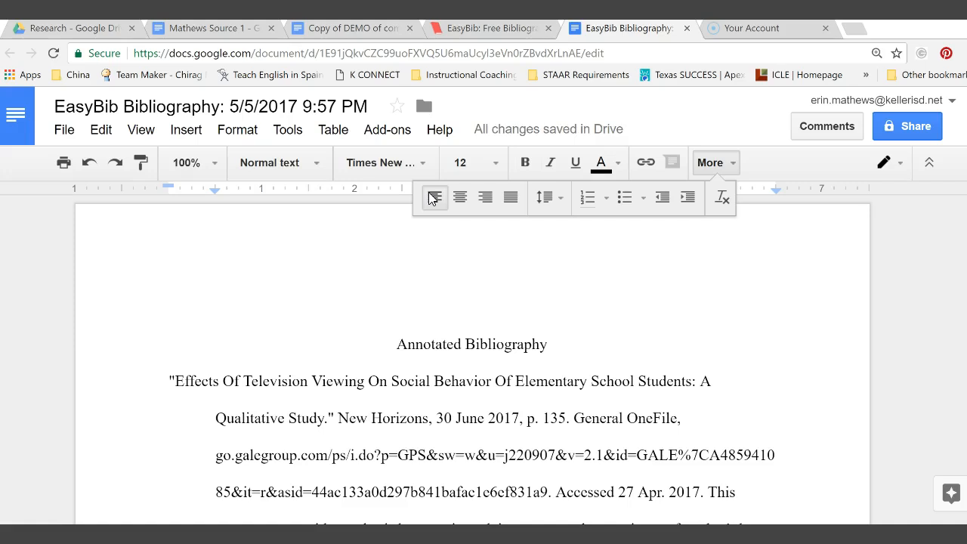
type("Suzy Smith")
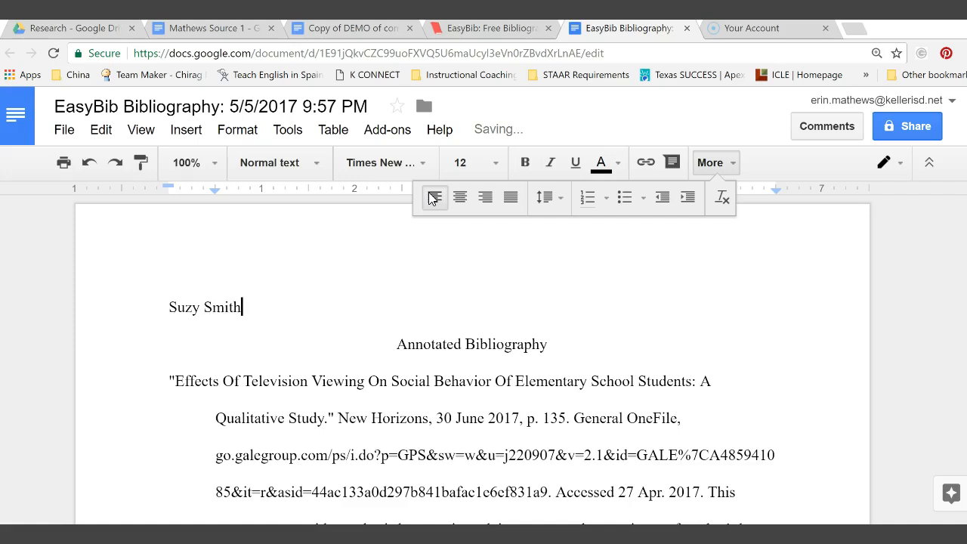
key("Return")
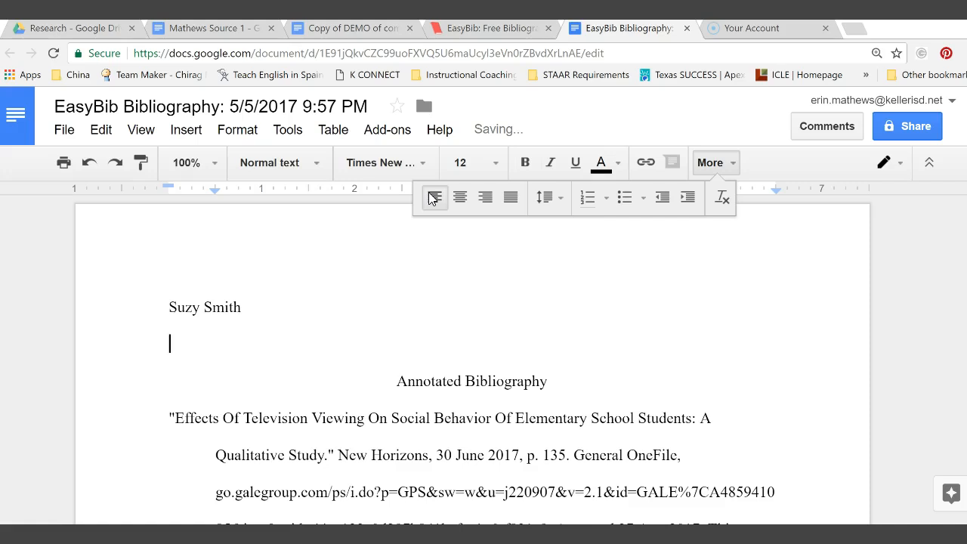
type("Mathe")
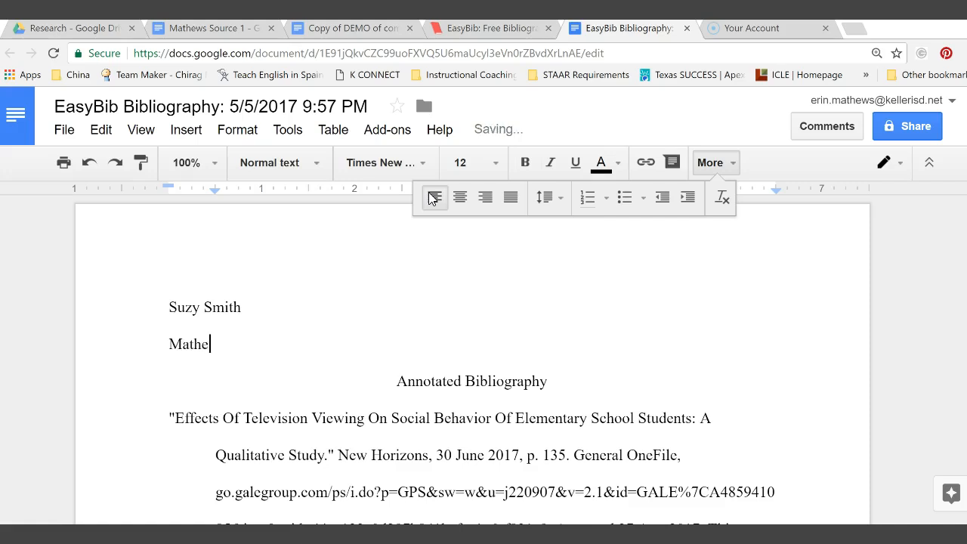
type("ws")
Add 'English II-2A' and the date 'May 5, 2017' as the next heading lines.
key("Return")
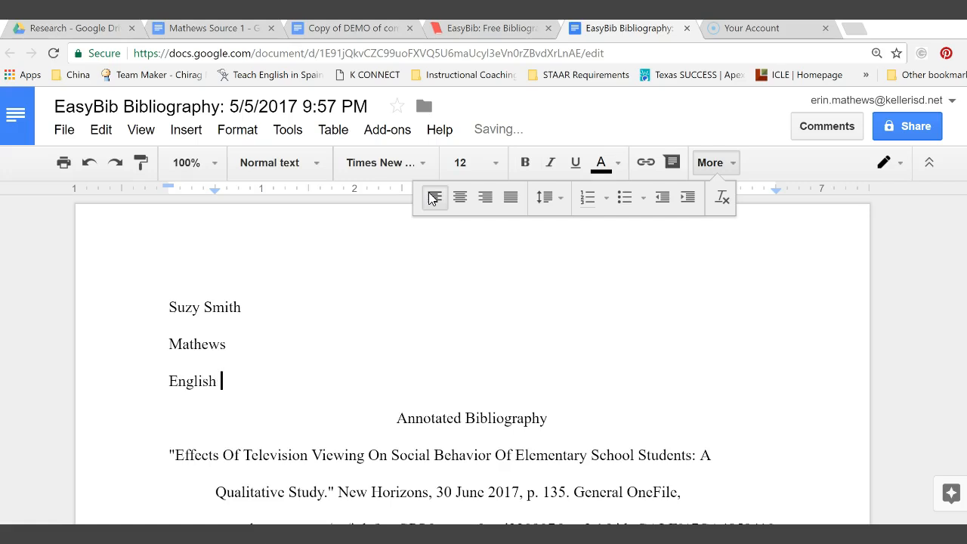
type("English II-2A")
key("Return")
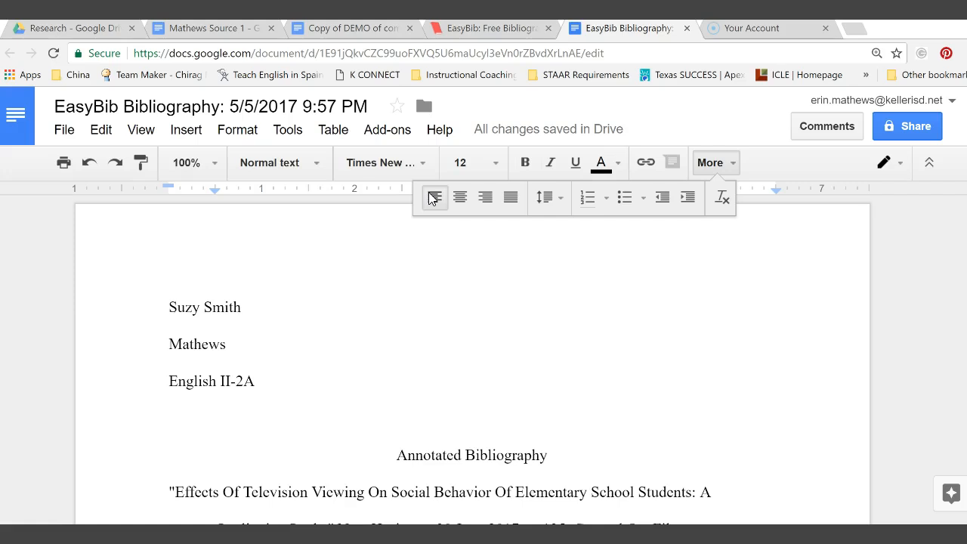
type("5 May 2017")
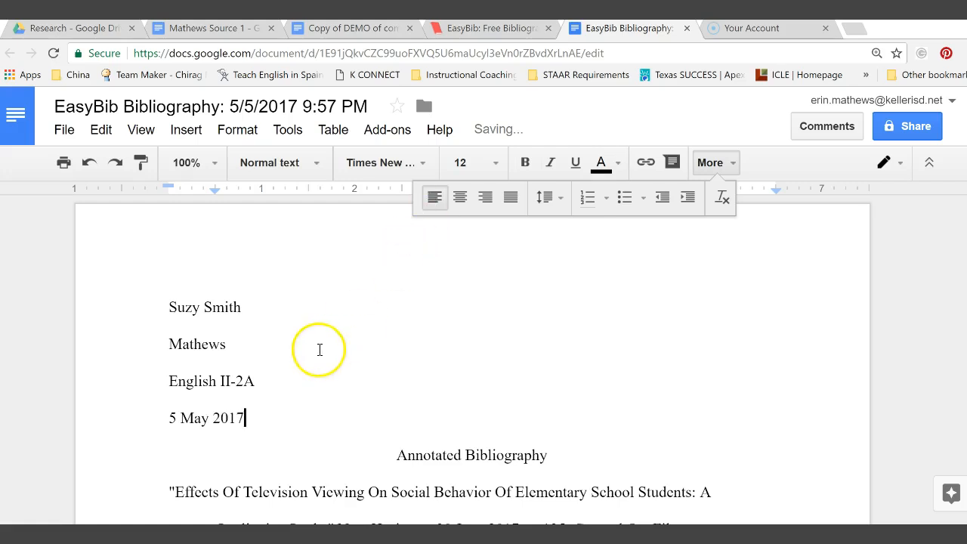
left_click_drag(250, 419, 170, 419)
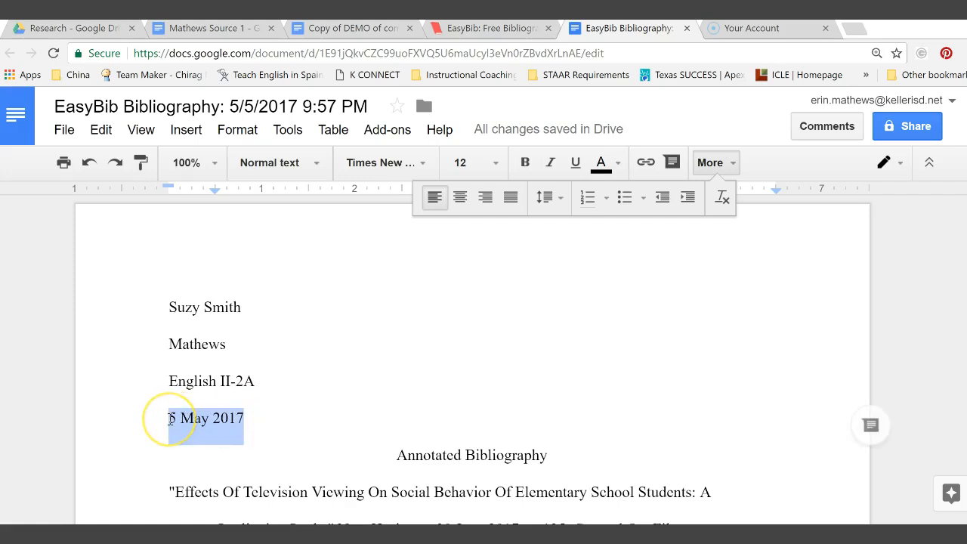
type("M")
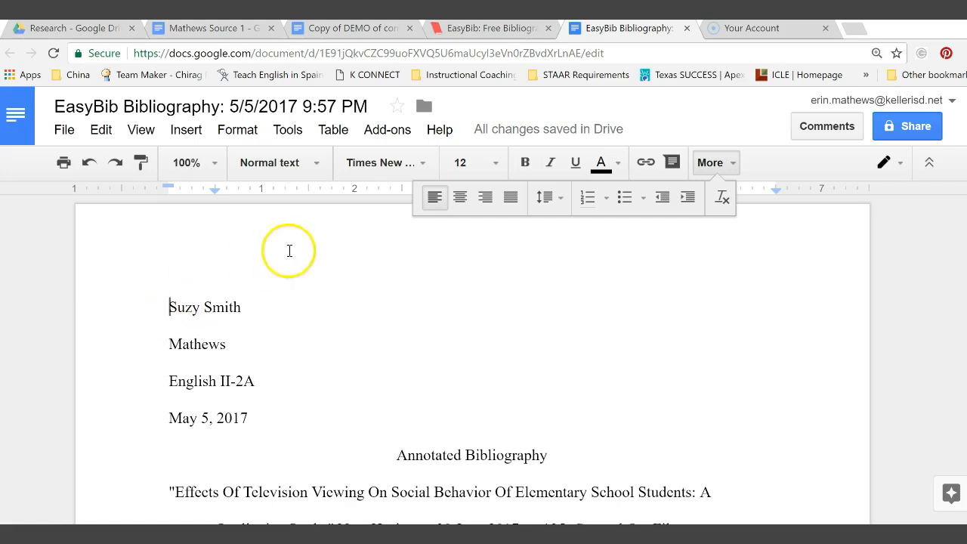
Insert a top-right page number in the header, preceded by the student's surname.
left_click(193, 133)
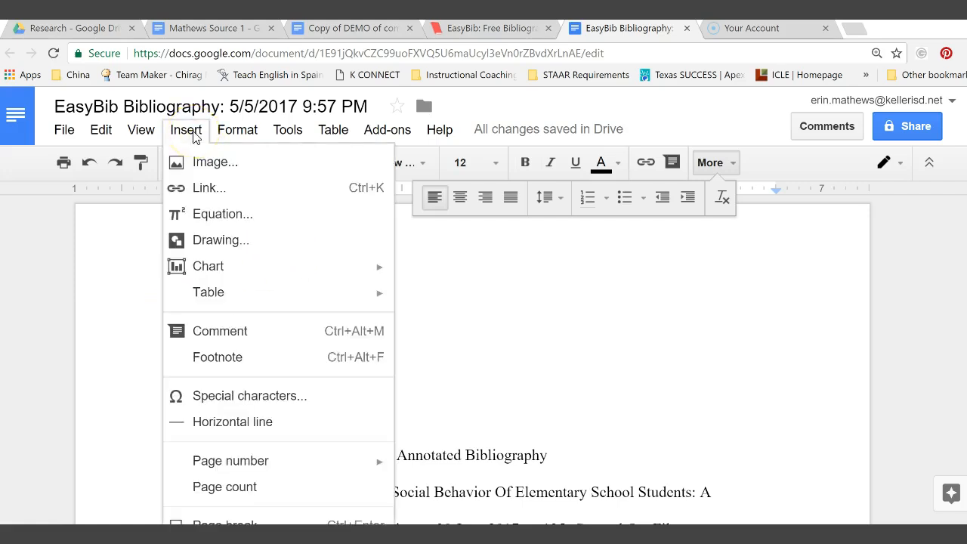
mouse_move(219, 462)
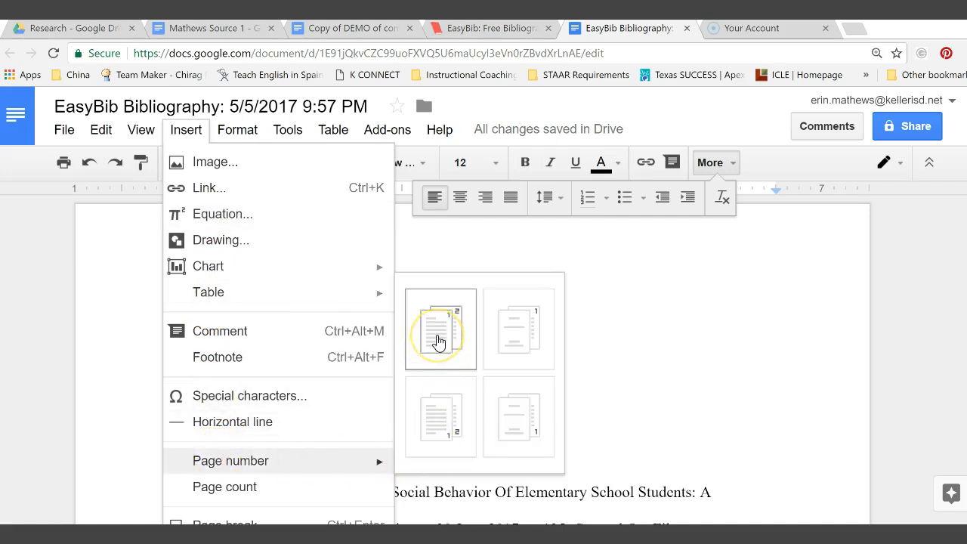
left_click(439, 345)
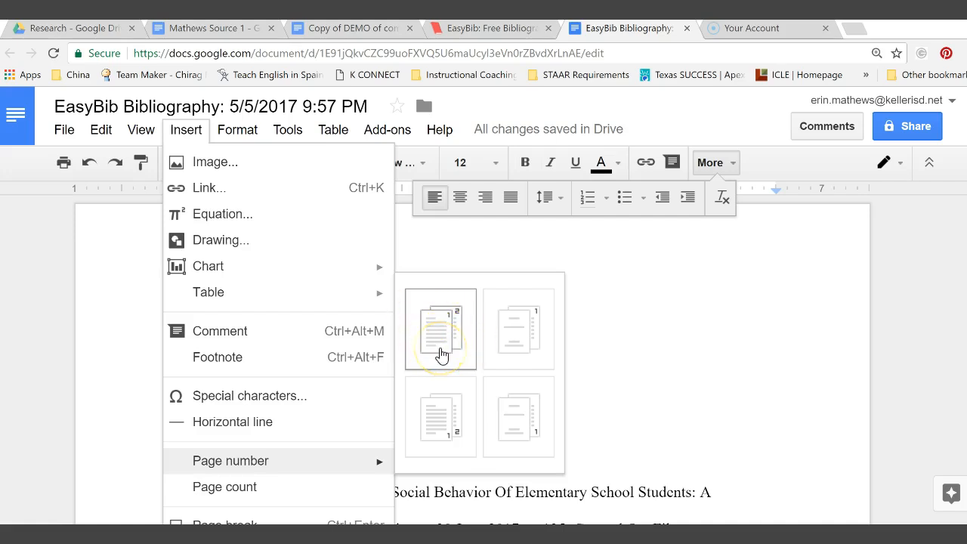
left_click(441, 355)
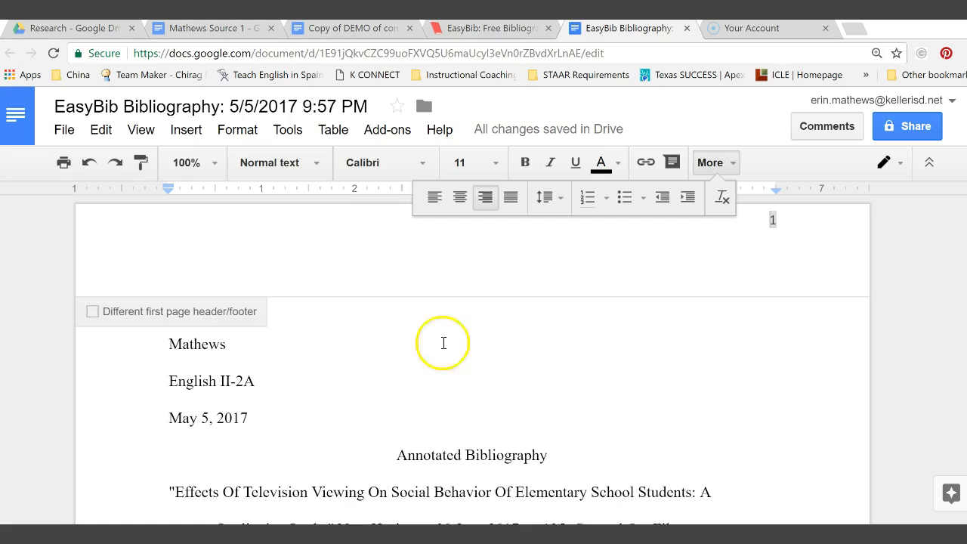
type("Smith")
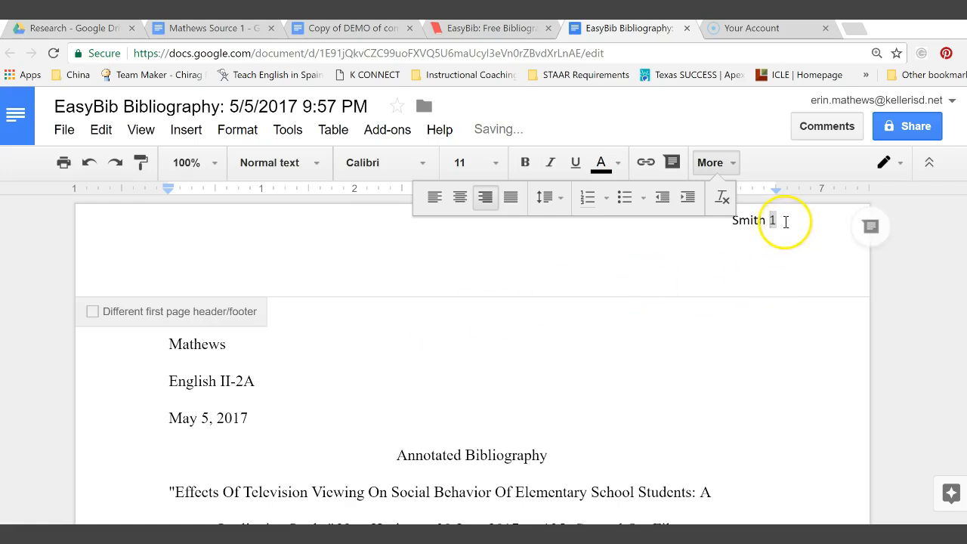
Format the header text in Times New Roman, size 12, and return to the body.
left_click_drag(782, 219, 732, 221)
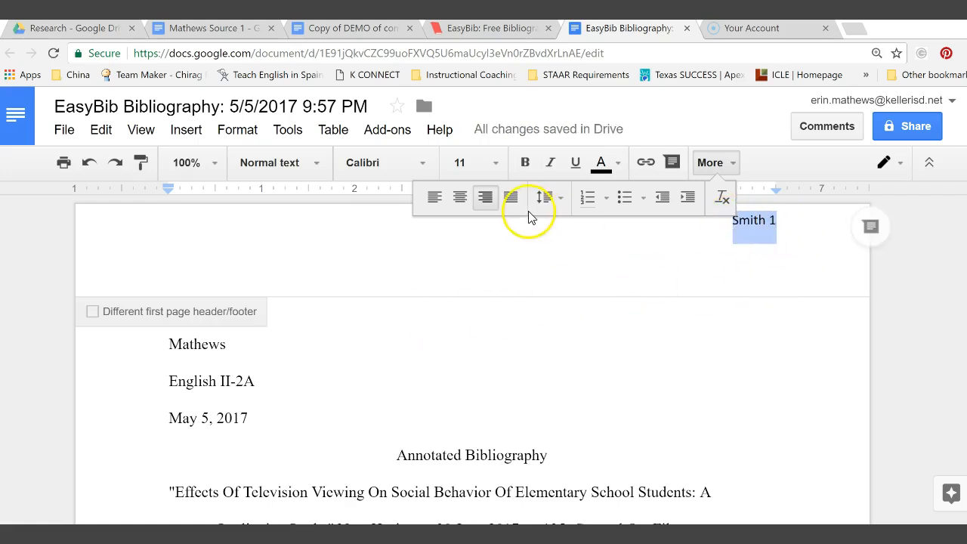
left_click(427, 165)
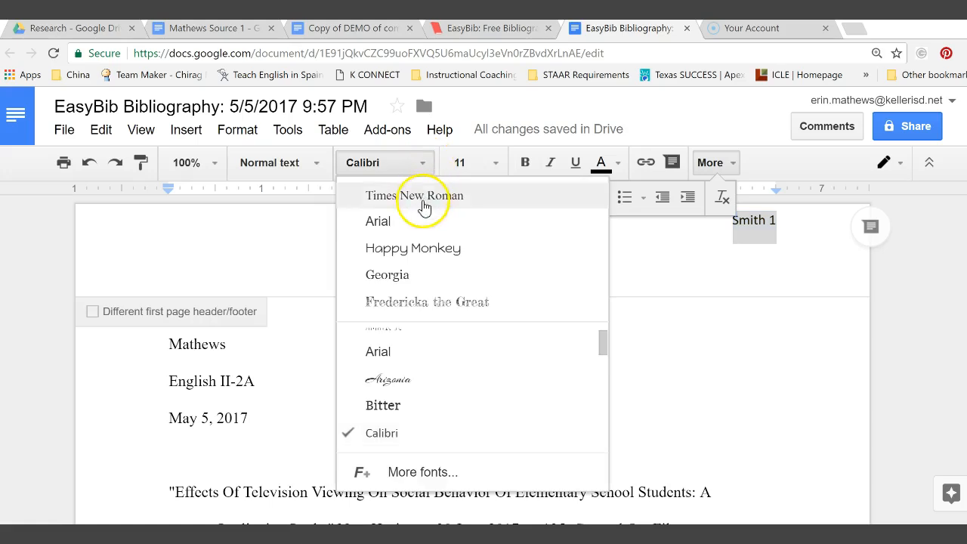
left_click(423, 198)
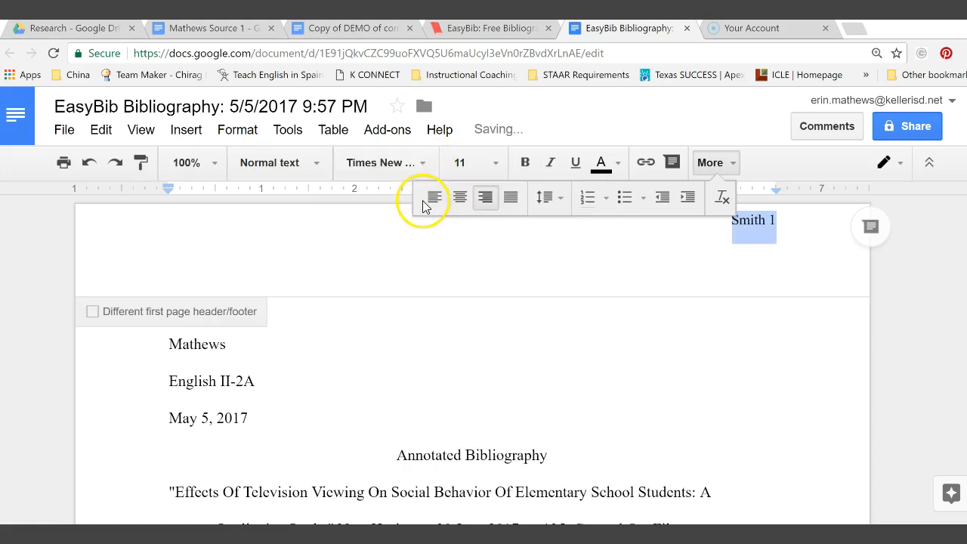
left_click(495, 164)
left_click(468, 299)
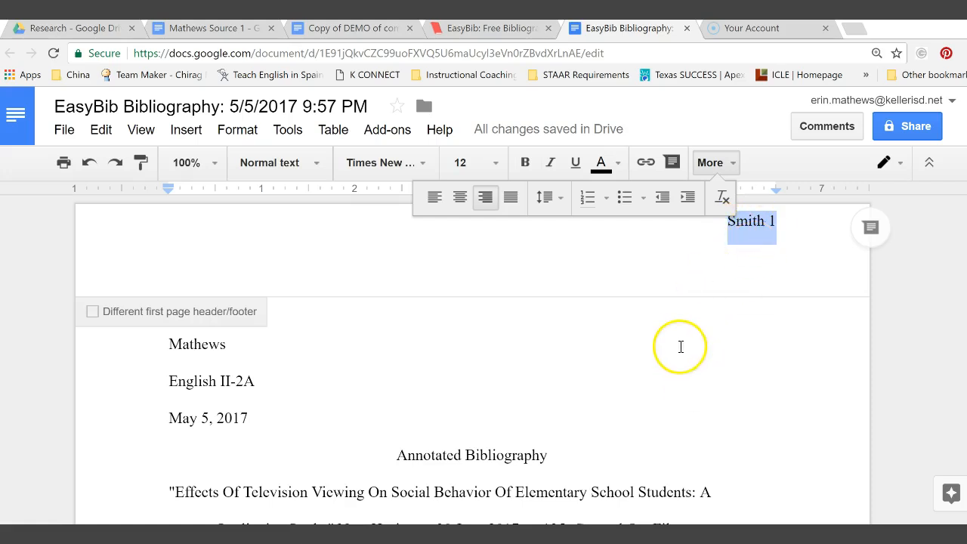
left_click(680, 346)
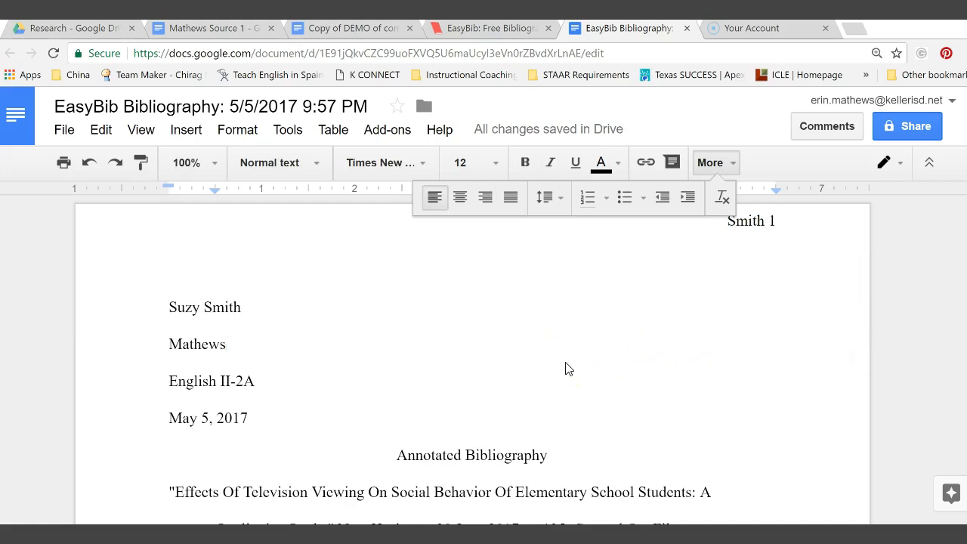
scroll(568, 369, "down", 1)
scroll(568, 368, "down", 10)
scroll(568, 369, "down", 15)
scroll(566, 362, "up", 20)
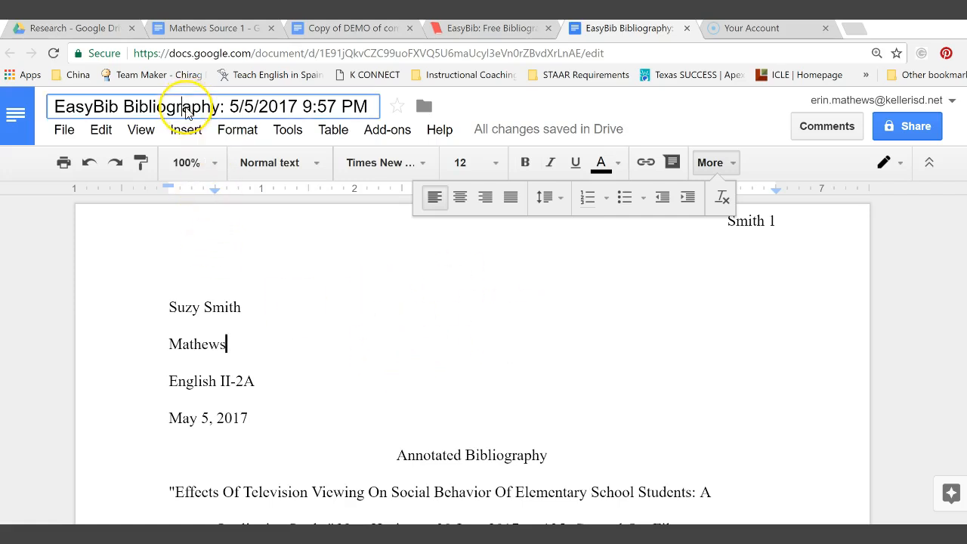
Replace the EasyBib date-stamped document title with 'Annotated Bibliography'.
triple_click(188, 111)
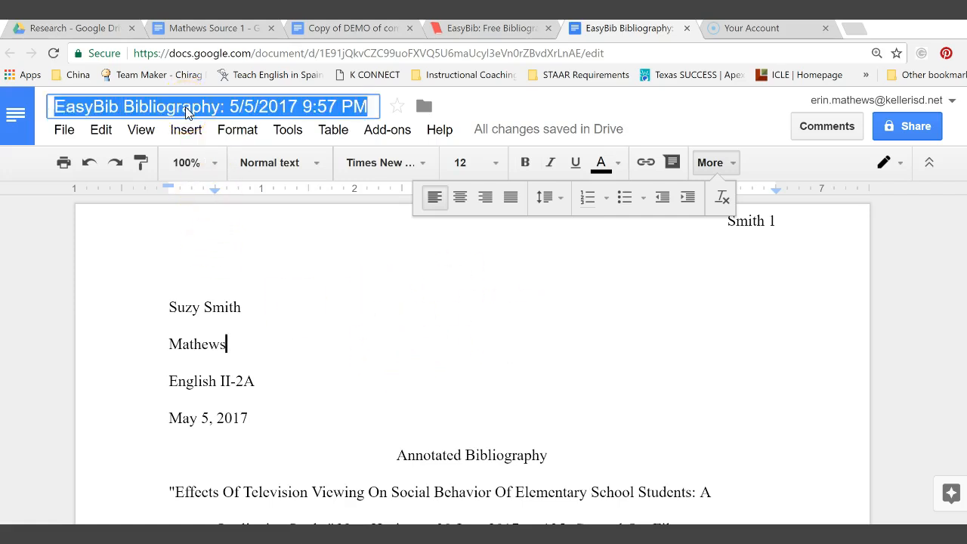
type("Annotated")
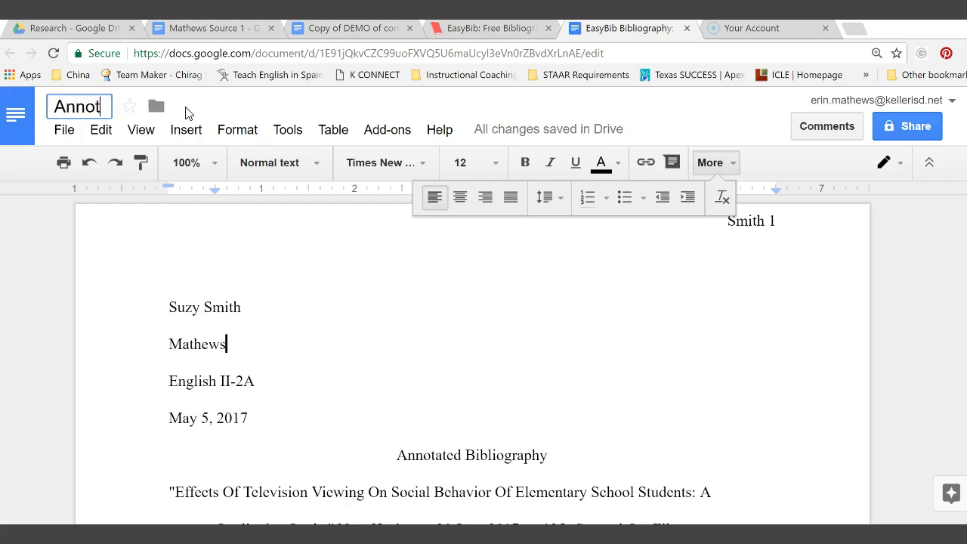
triple_click(187, 108)
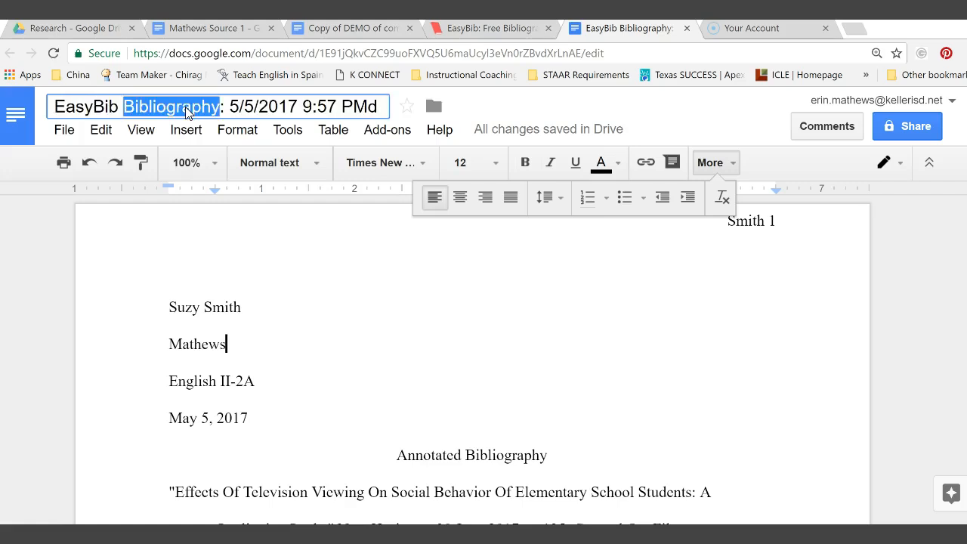
type("Ann")
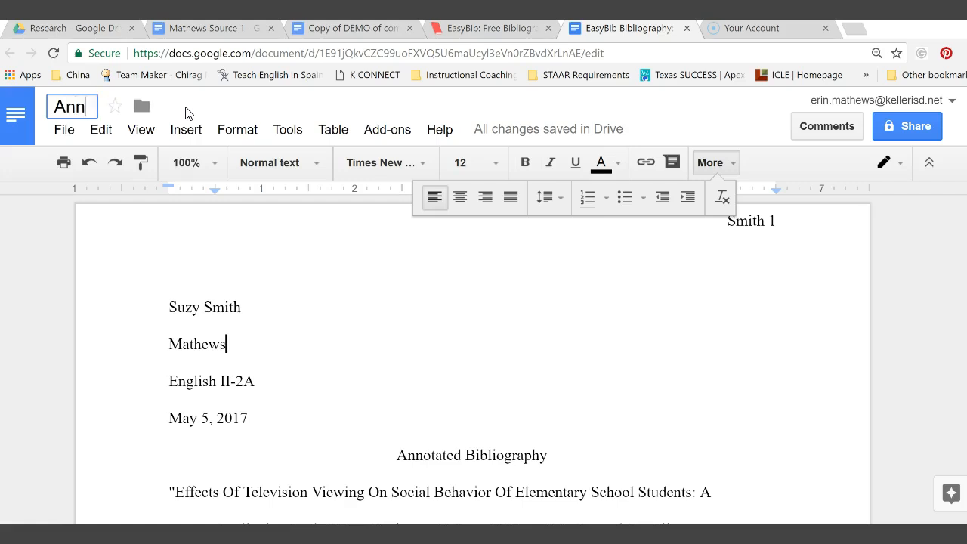
type("otated")
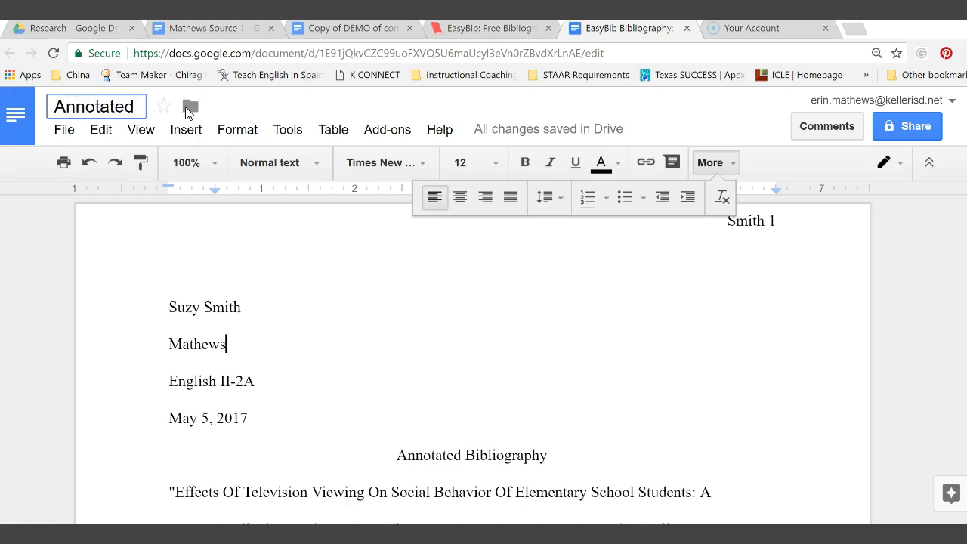
type(" Bib")
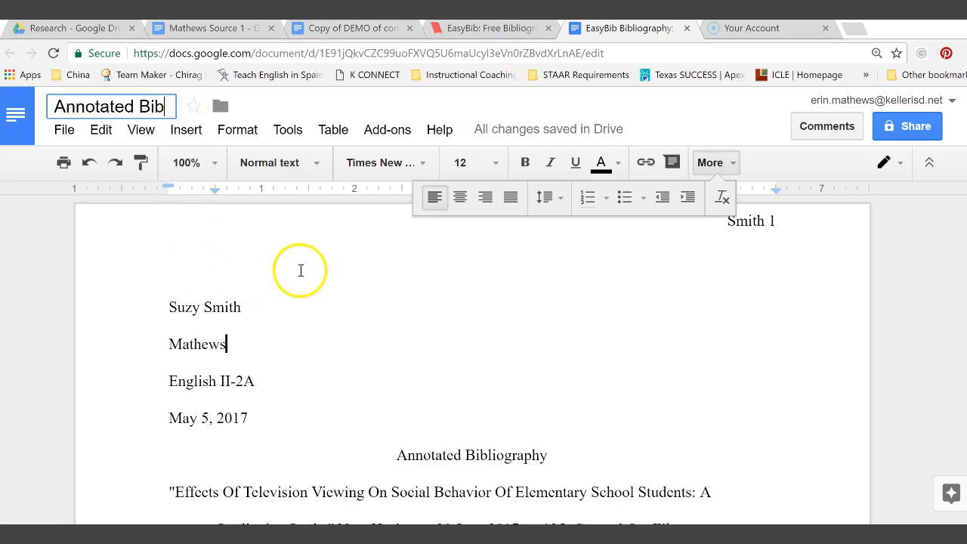
type("lio")
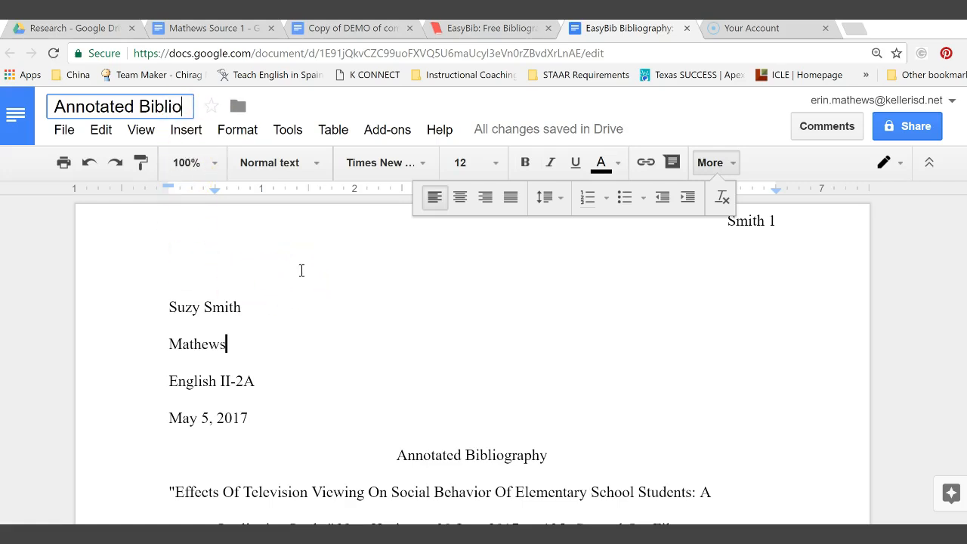
type("graphy")
left_click(336, 319)
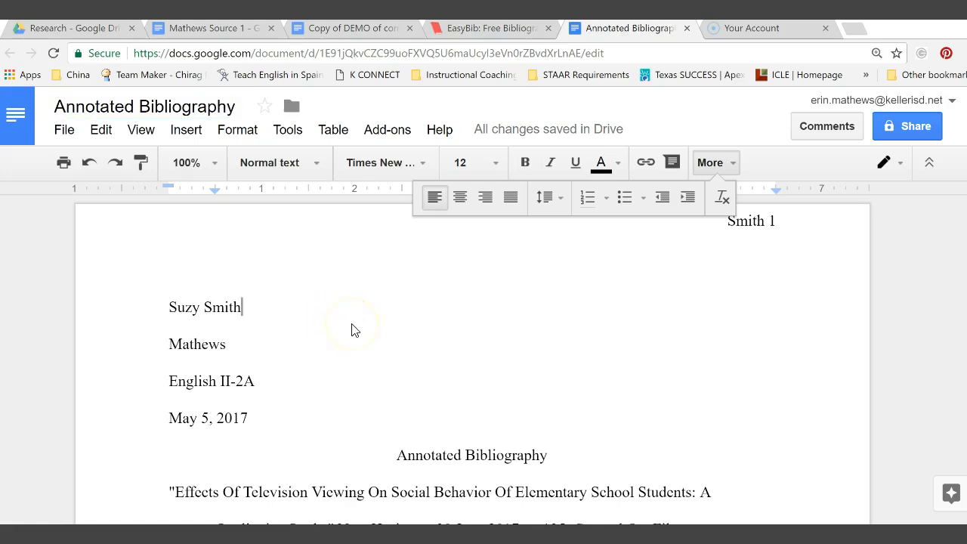
Check the document's folder via File > Move and open My Drive in Google Drive.
left_click(65, 130)
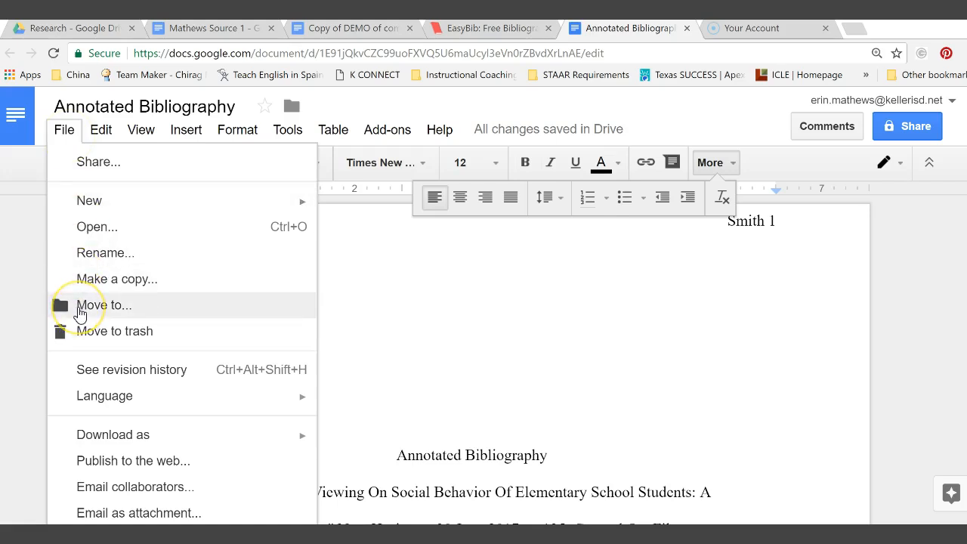
left_click(80, 313)
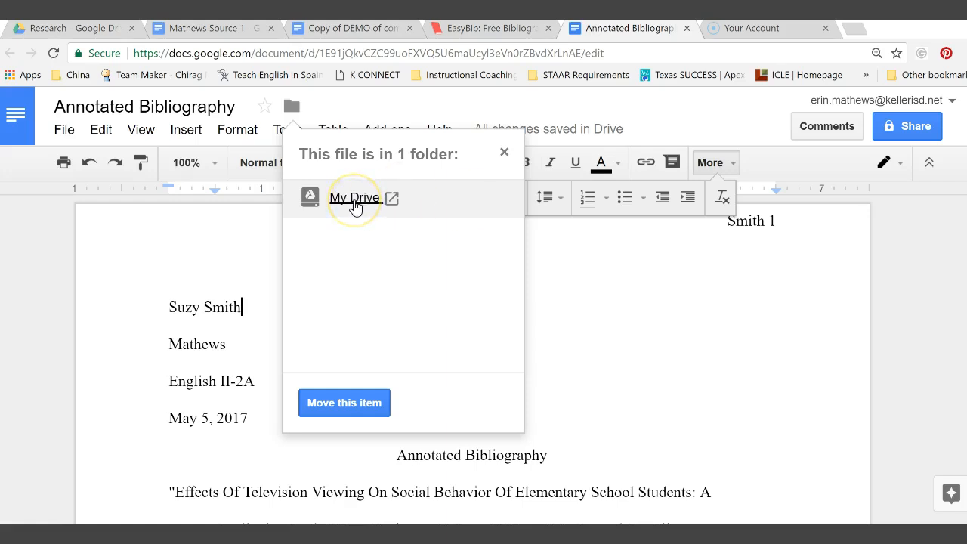
left_click(355, 204)
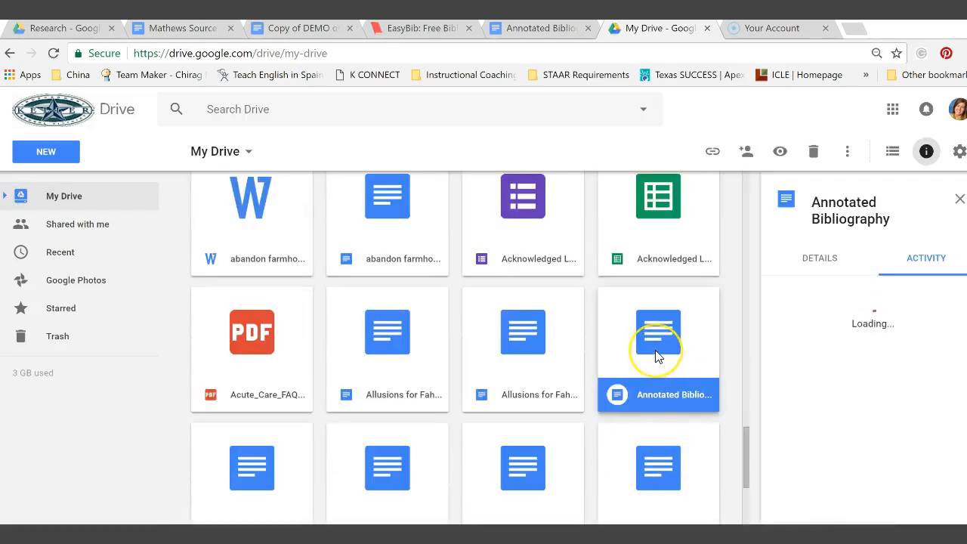
Drag Annotated Bibliography onto the Research folder in the sidebar, then open Research.
mouse_move(657, 355)
left_mouse_down()
mouse_move(565, 303)
mouse_move(281, 173)
mouse_move(133, 196)
mouse_move(19, 189)
mouse_move(38, 179)
mouse_move(18, 198)
mouse_move(33, 222)
mouse_move(50, 223)
mouse_move(60, 248)
left_mouse_up()
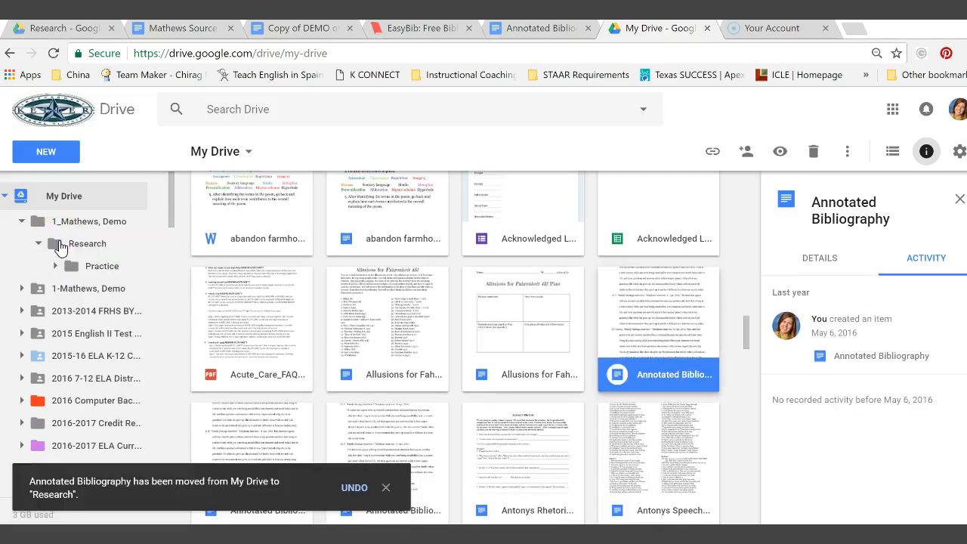
left_click(61, 247)
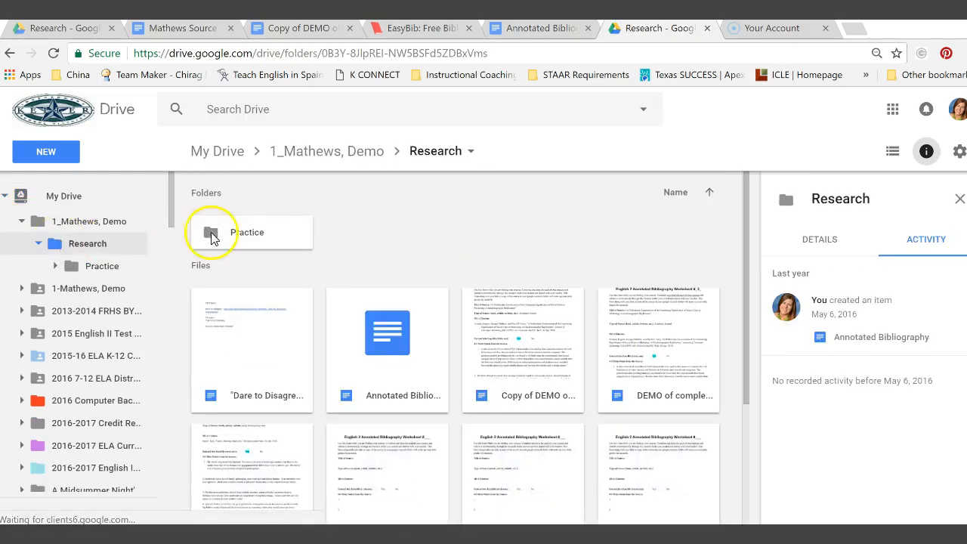
left_click(388, 340)
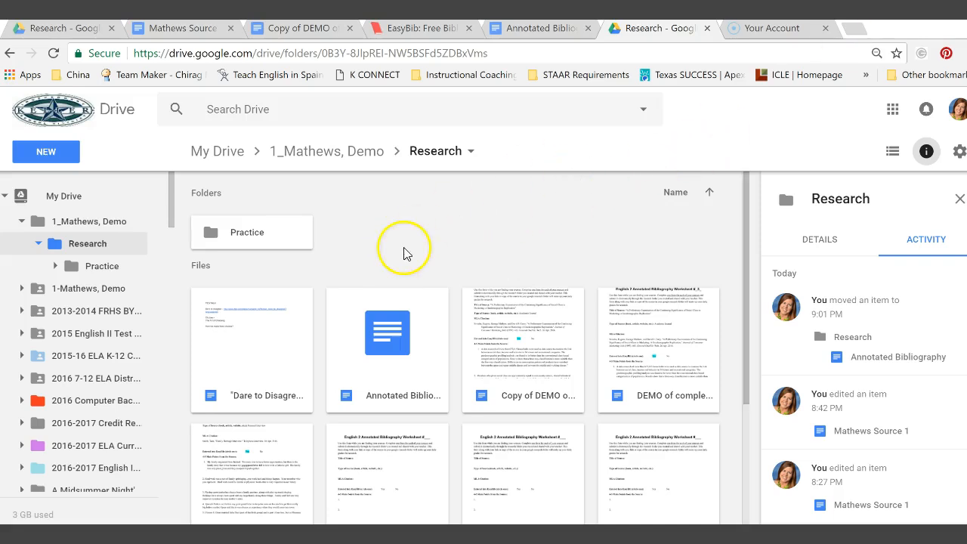
scroll(441, 254, "down", 3)
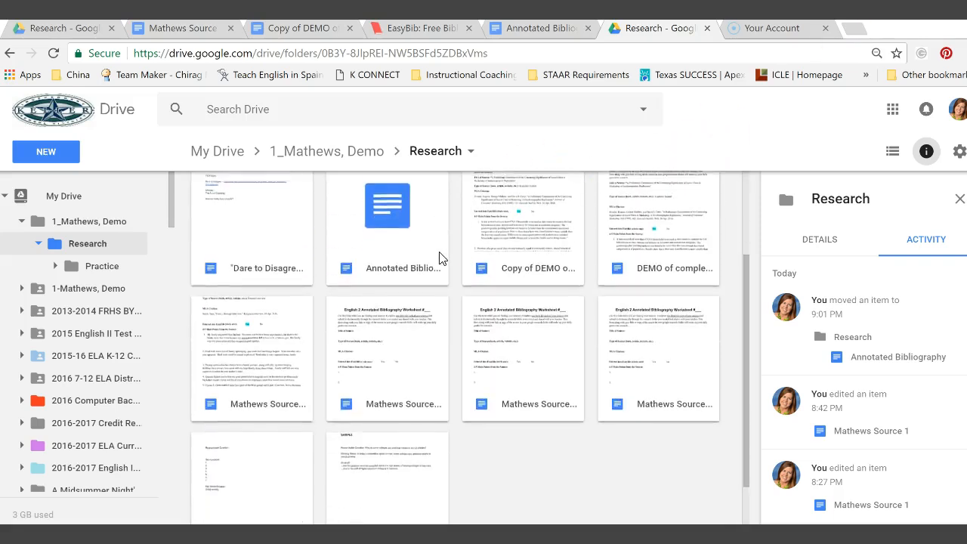
scroll(440, 255, "up", 3)
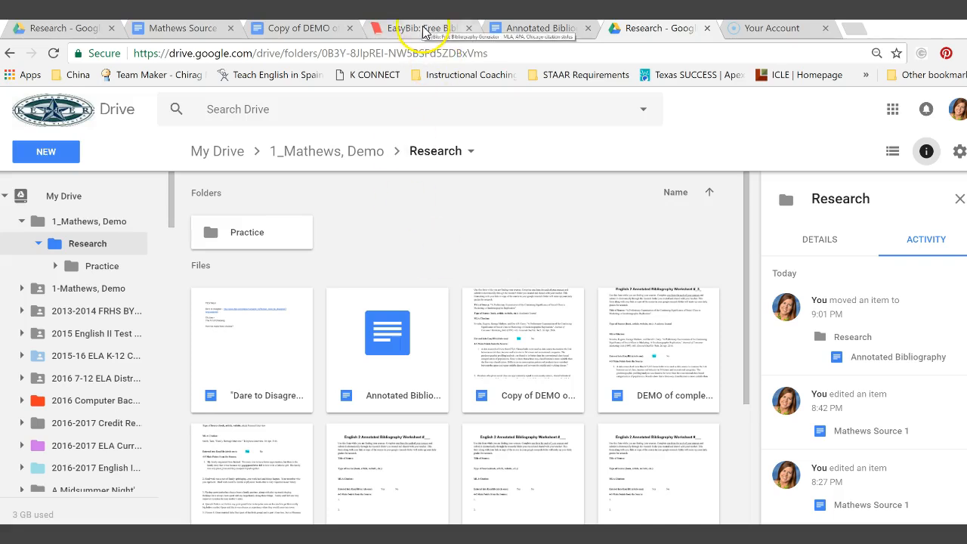